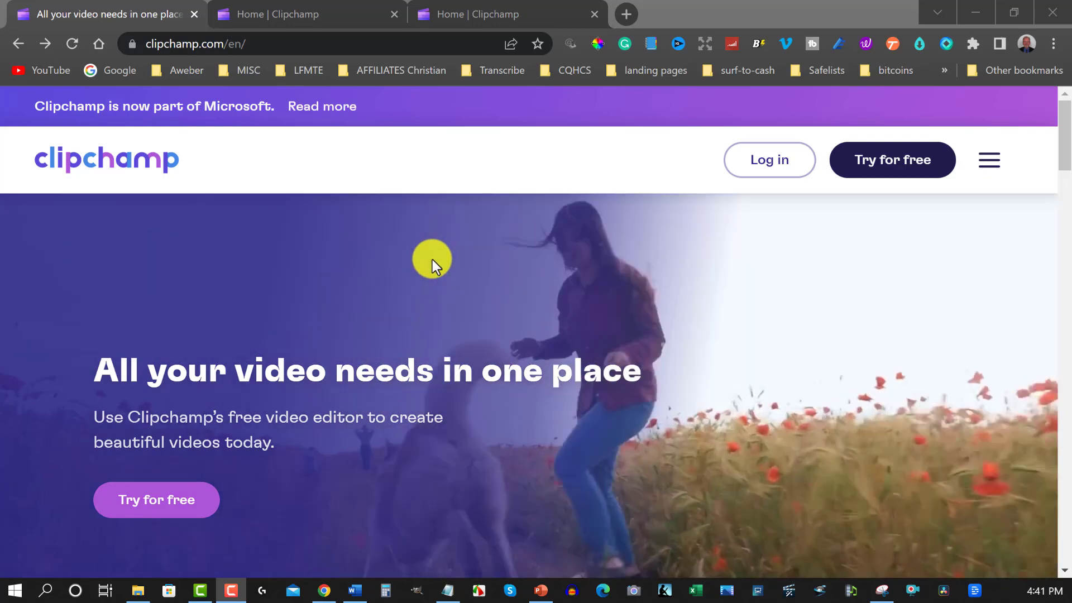
scroll(432, 260, "down", 2)
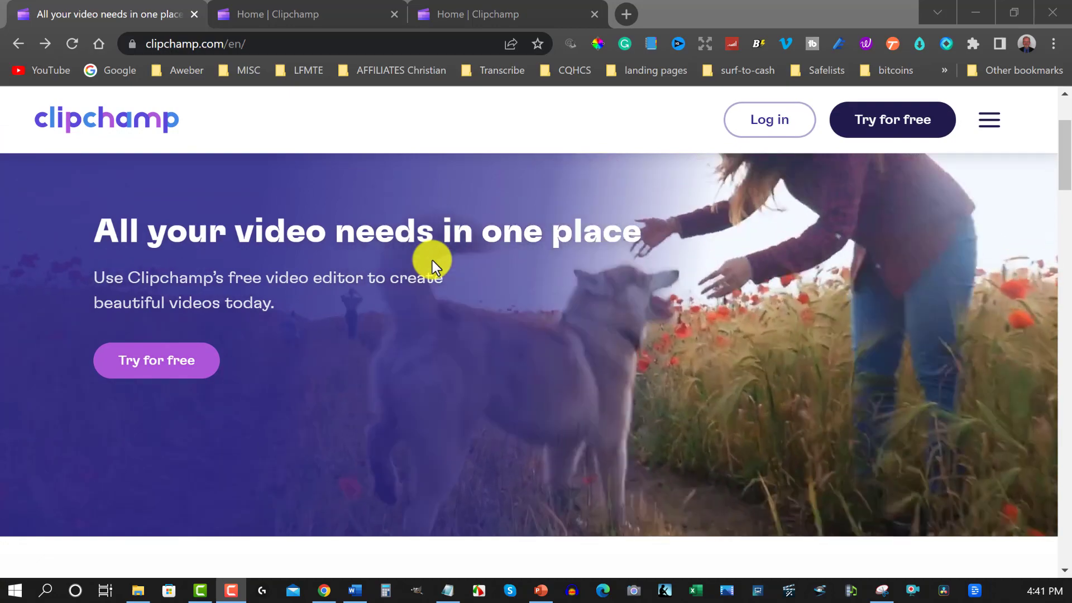
scroll(432, 260, "up", 2)
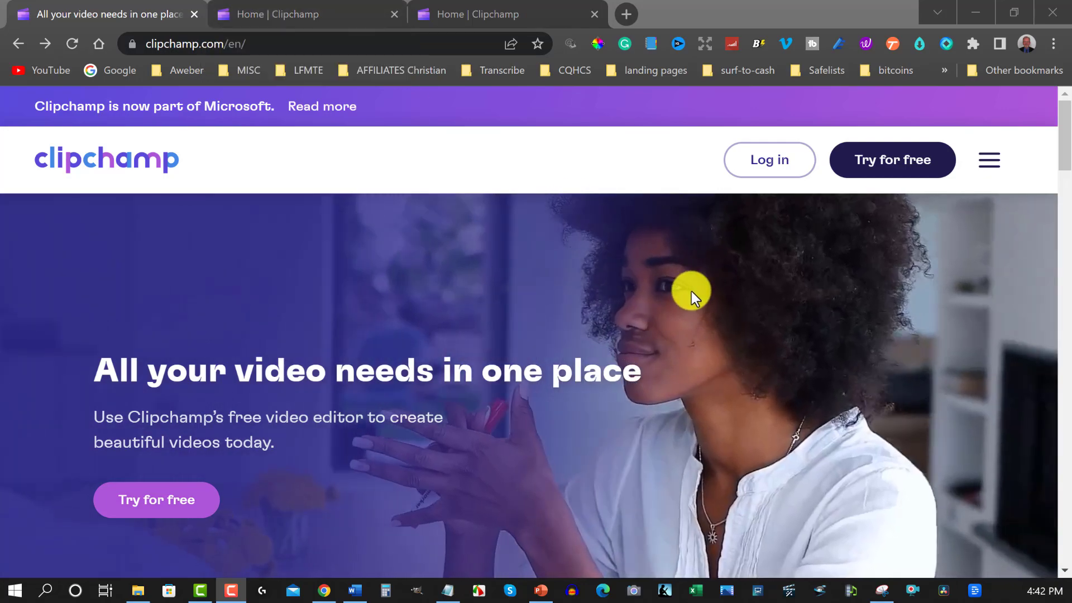
scroll(691, 290, "down", 5)
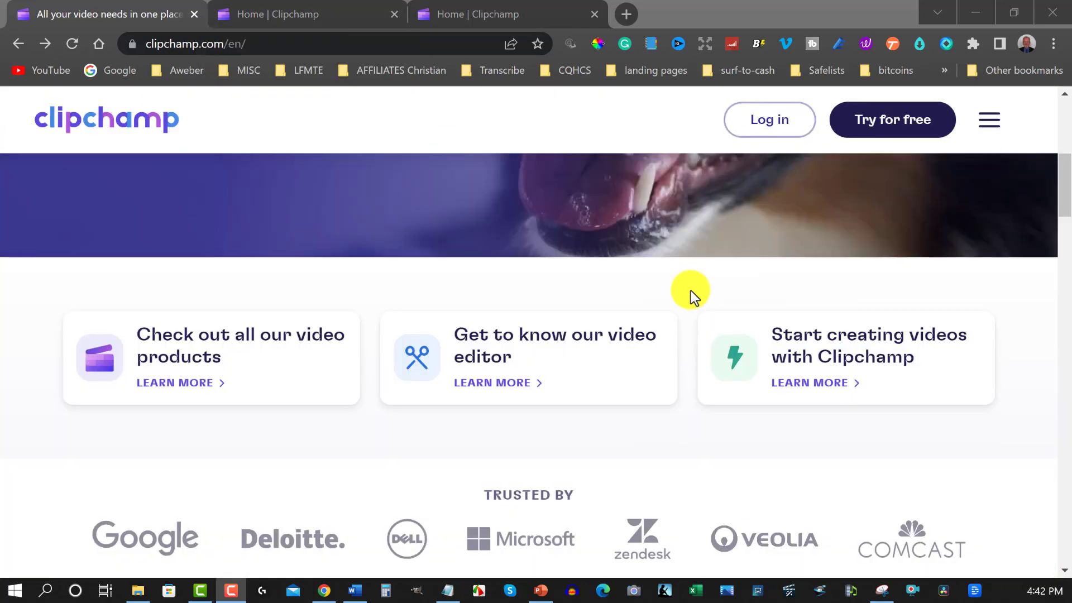
scroll(691, 290, "down", 7)
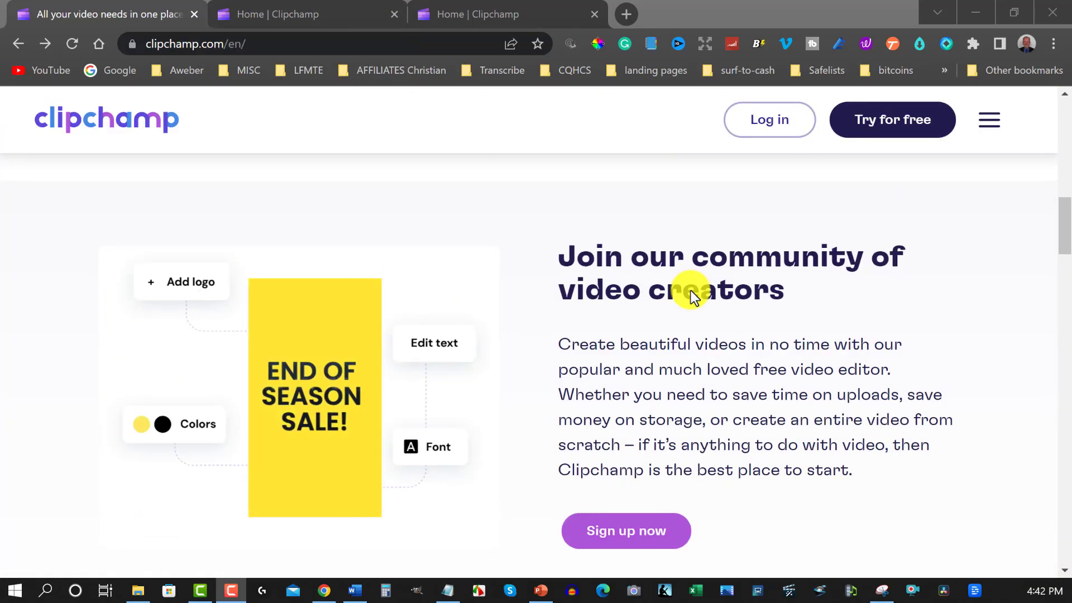
scroll(691, 290, "down", 3)
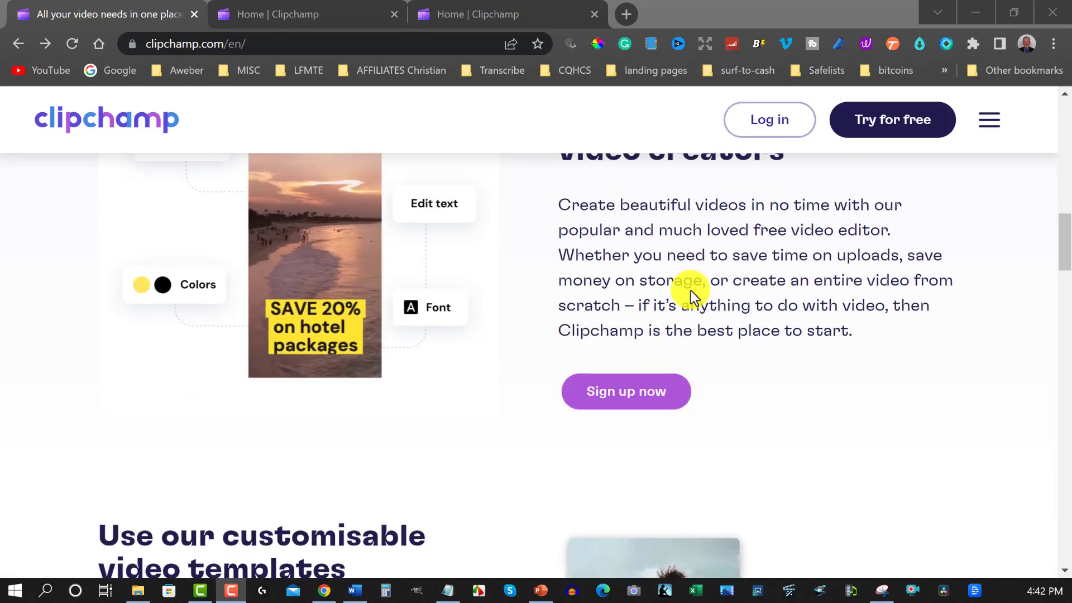
scroll(691, 290, "down", 7)
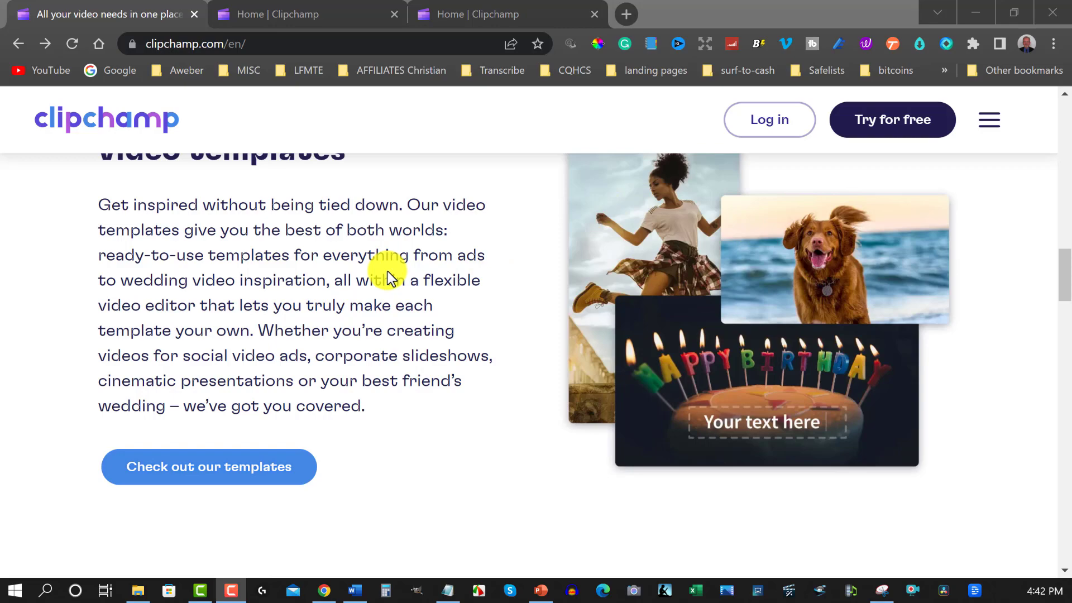
scroll(271, 246, "up", 7)
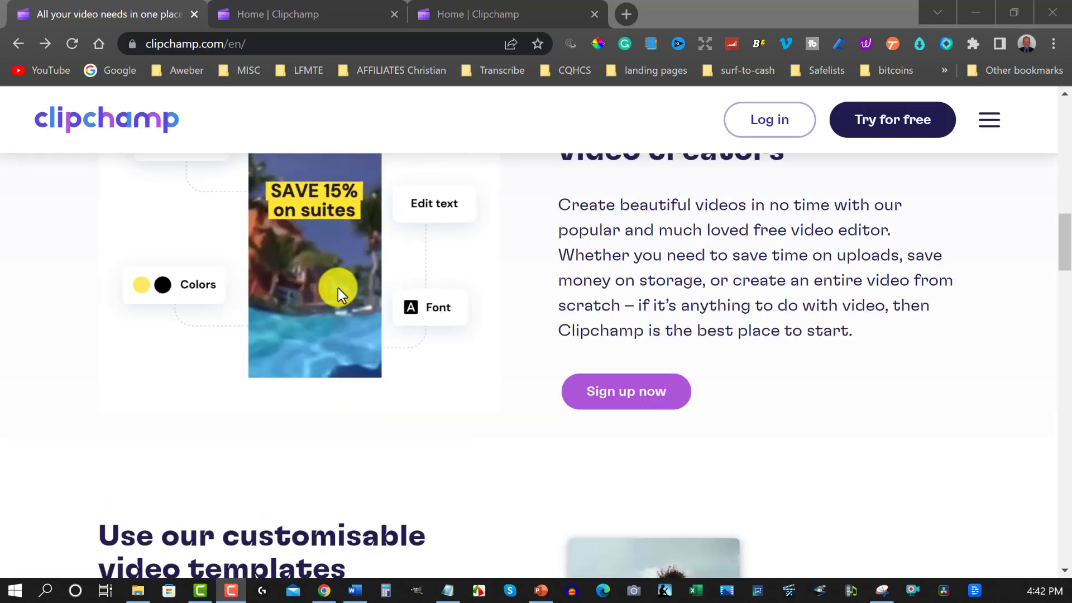
scroll(348, 288, "down", 8)
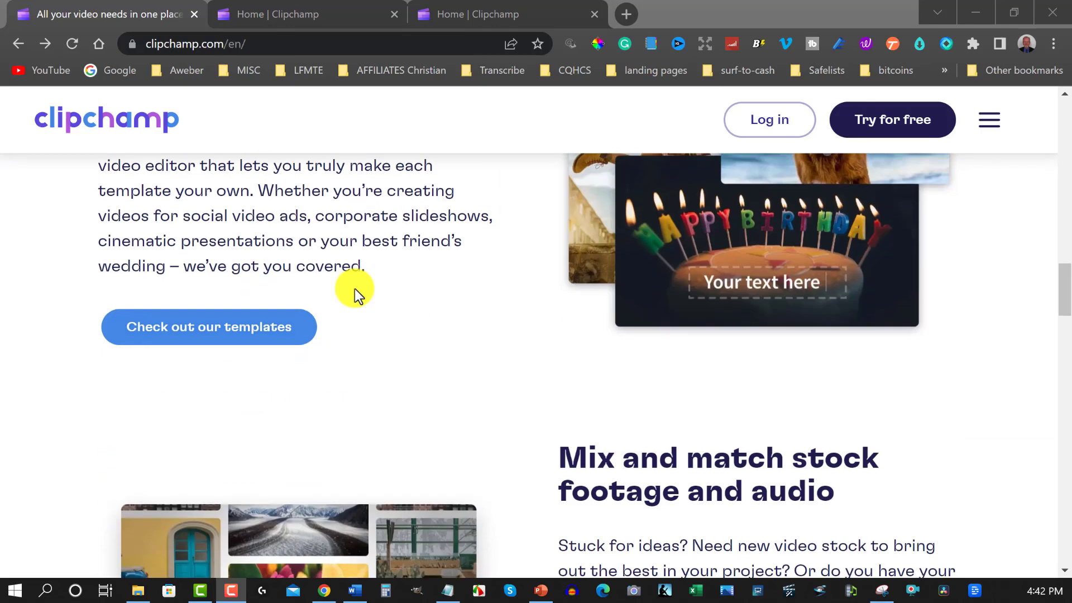
scroll(353, 289, "up", 5)
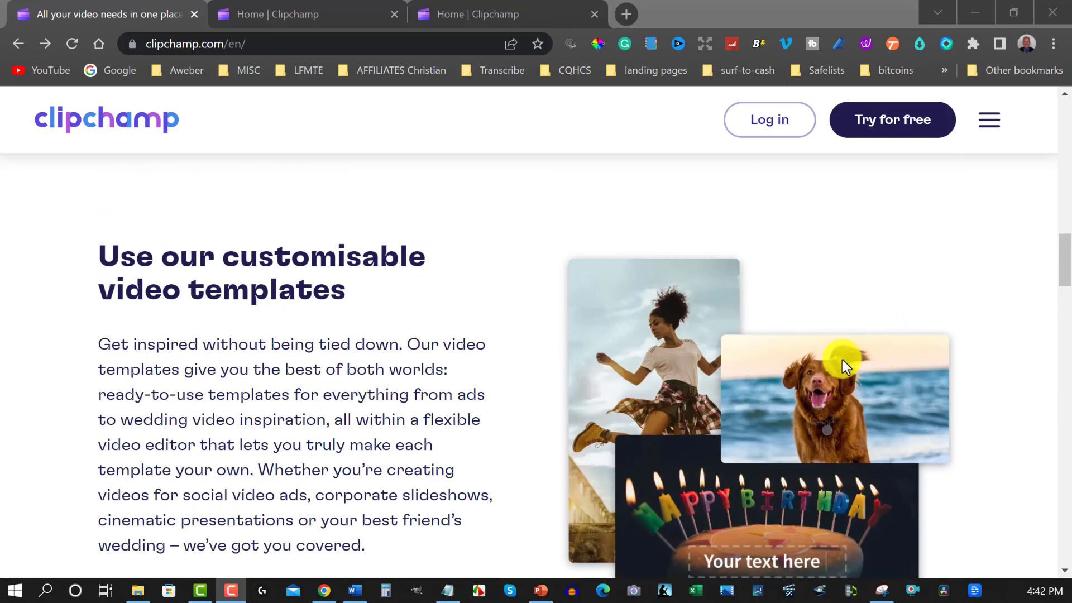
scroll(358, 328, "down", 14)
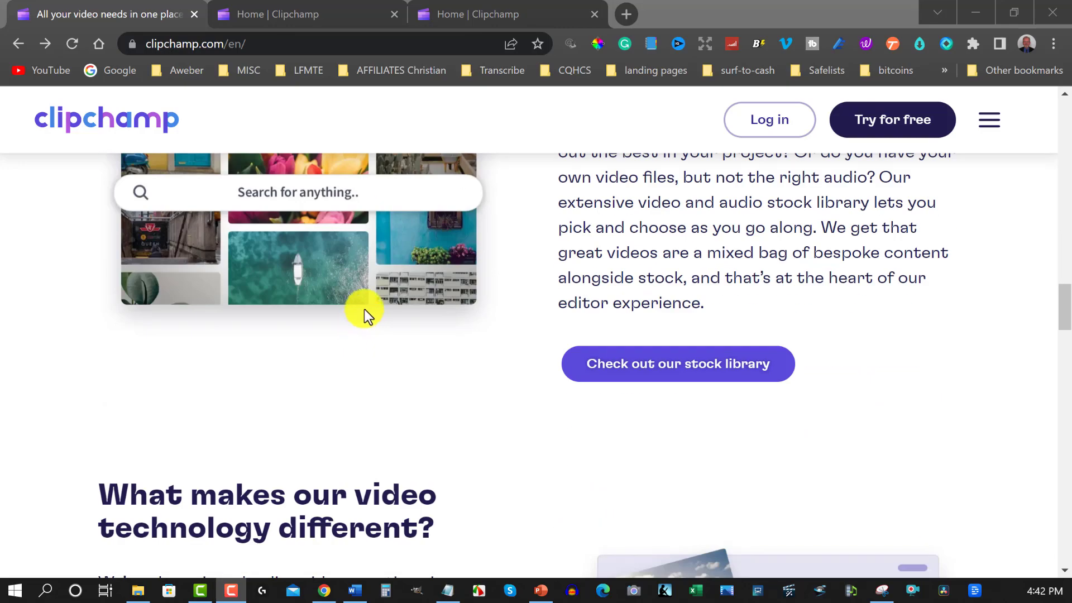
scroll(364, 309, "down", 5)
scroll(359, 306, "up", 2)
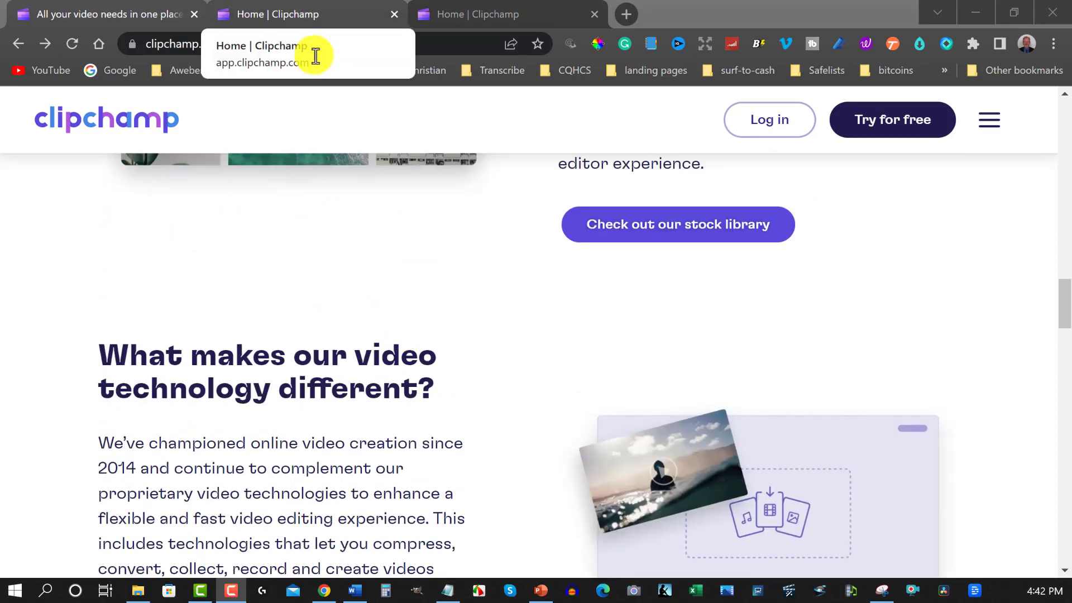
scroll(410, 257, "down", 10)
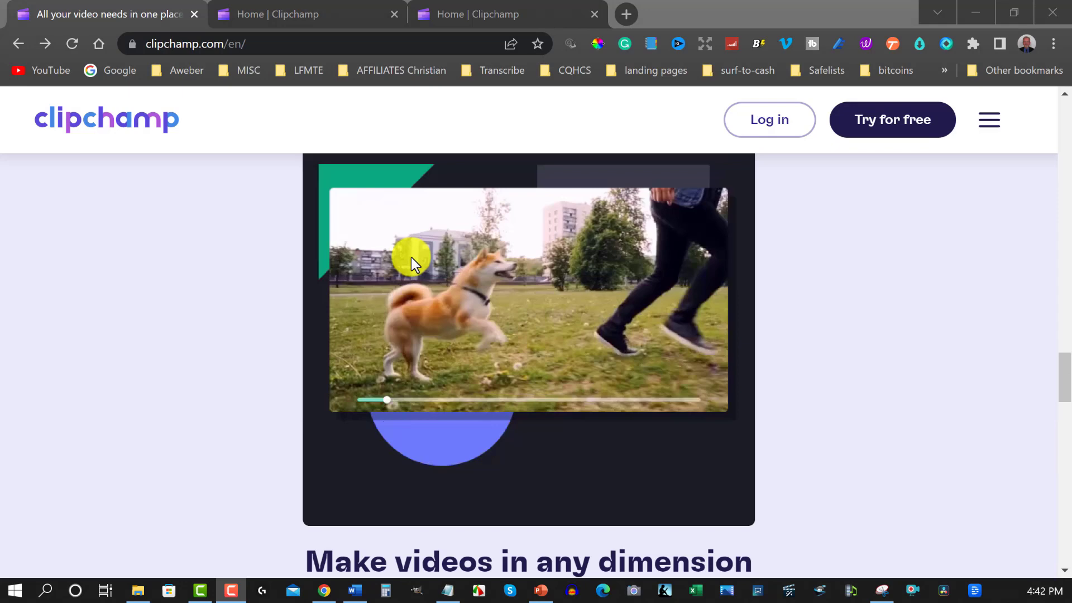
scroll(411, 257, "down", 10)
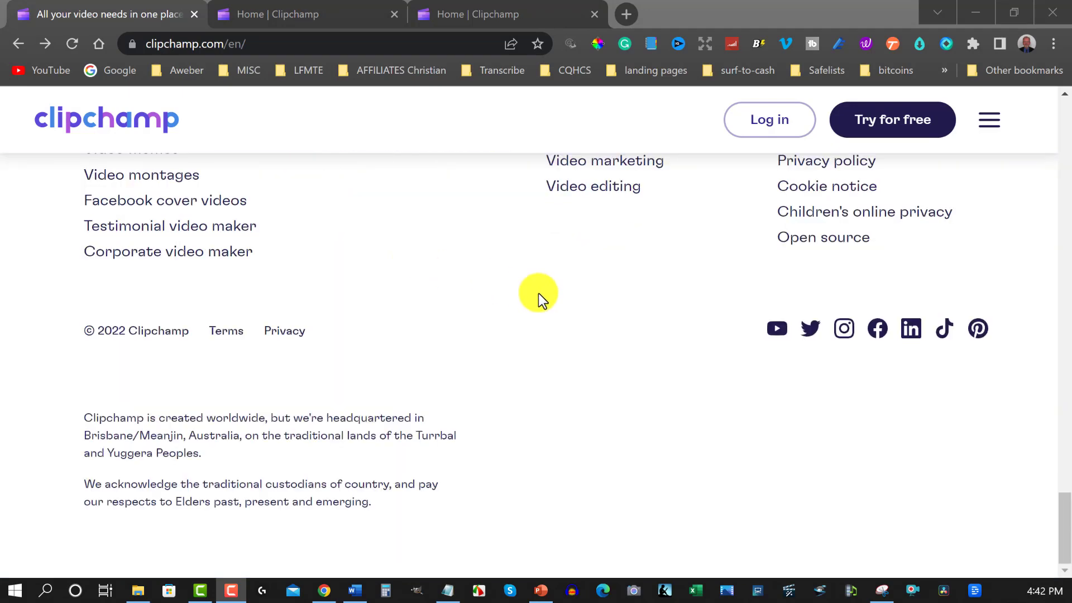
scroll(538, 293, "up", 5)
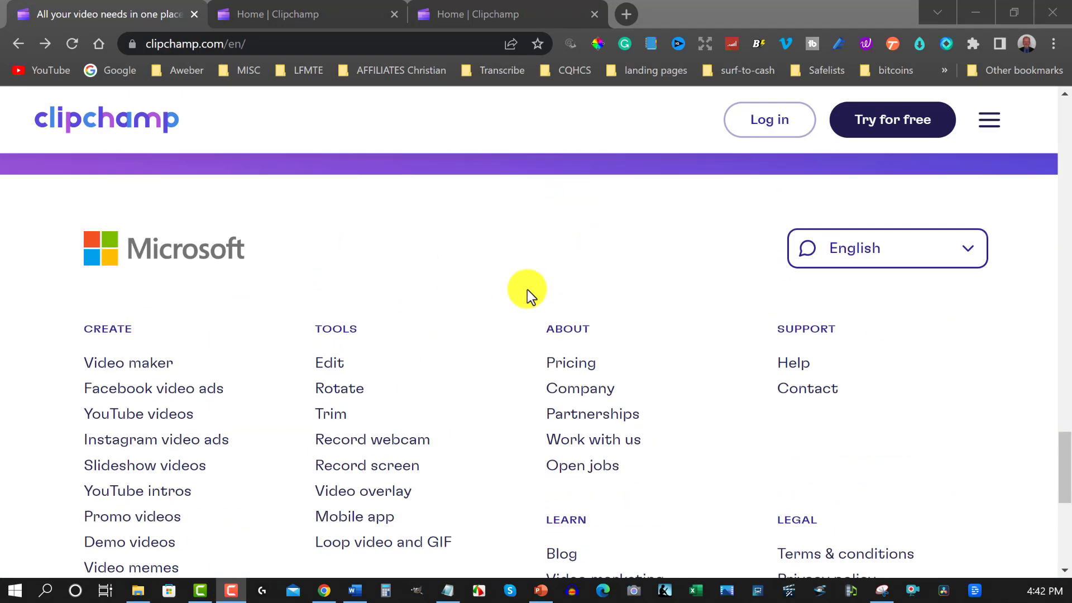
Open Clipchamp's pricing page with Basic (Free), Creator ($9/mo) and Business ($19/mo) plans.
left_click(565, 362)
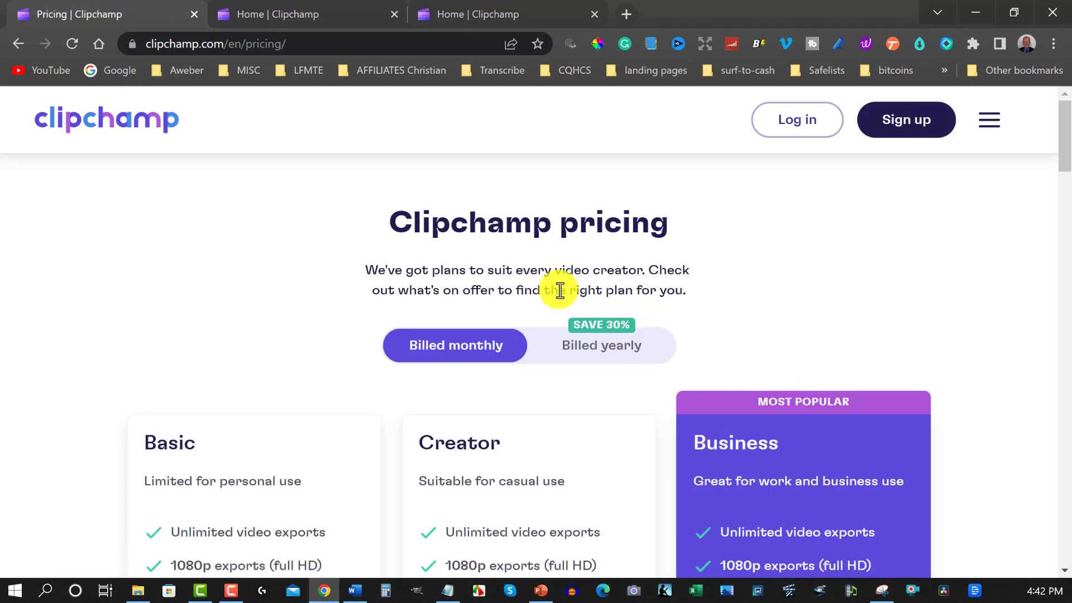
scroll(149, 286, "down", 2)
scroll(149, 286, "down", 1)
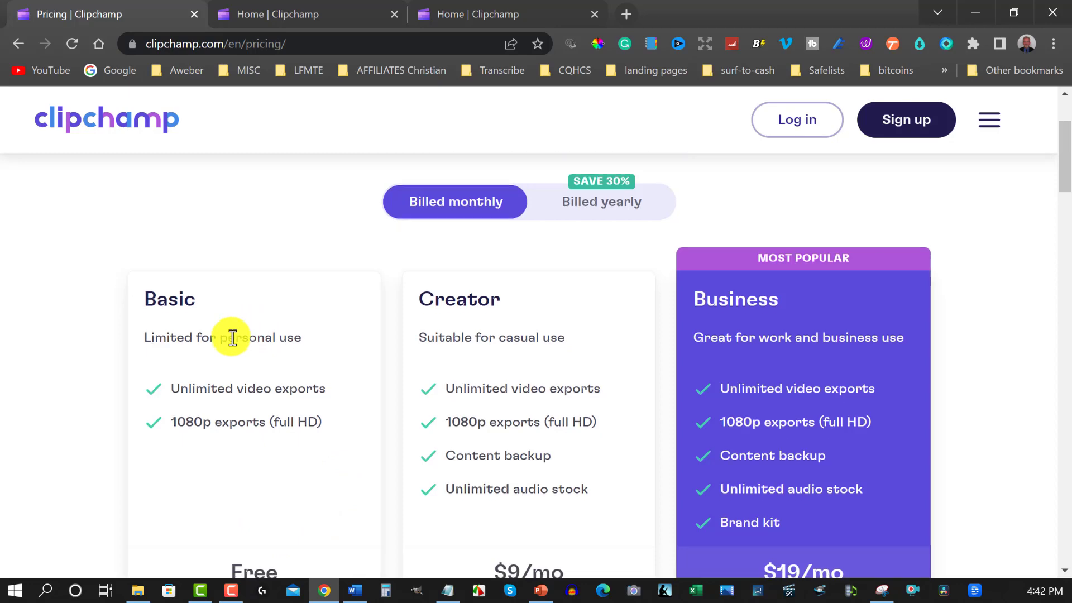
scroll(232, 337, "down", 3)
scroll(232, 337, "up", 3)
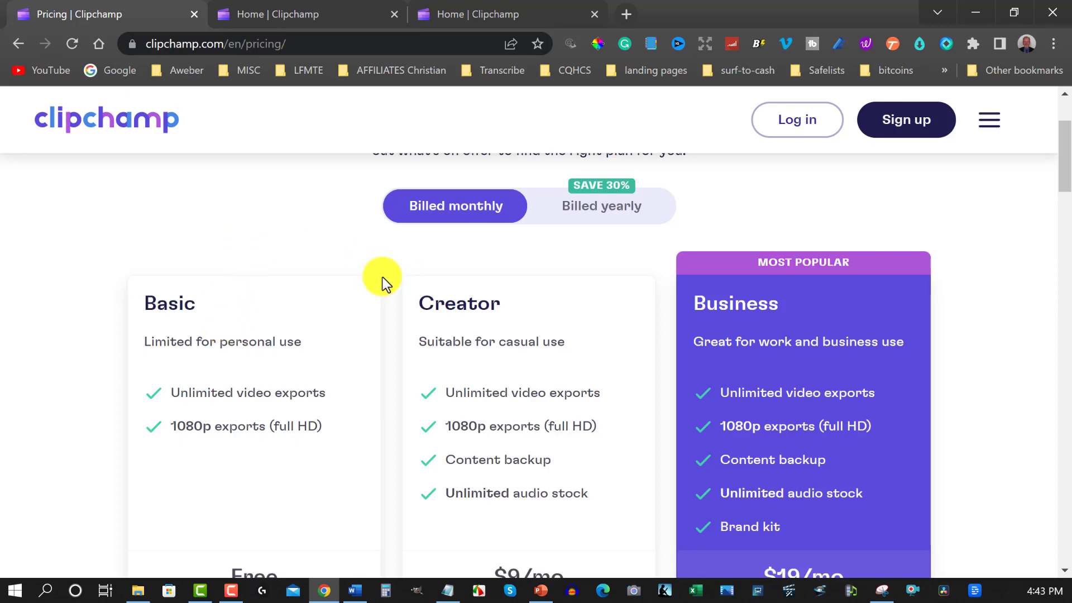
Scroll through the plan cards to compare Creator with the most-popular Business plan and its brand kit.
scroll(390, 272, "down", 2)
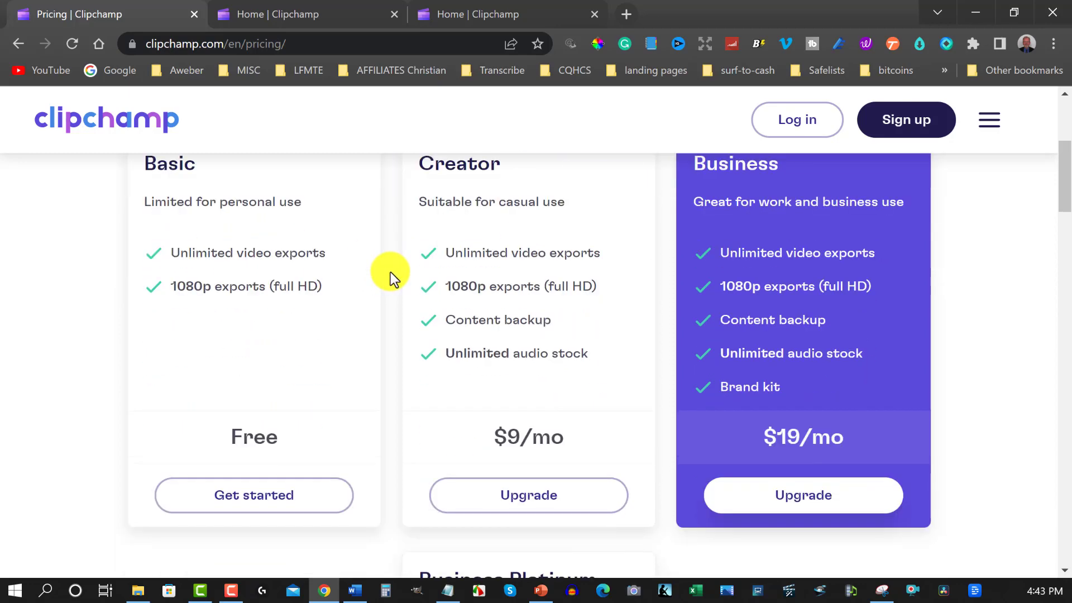
scroll(390, 272, "down", 2)
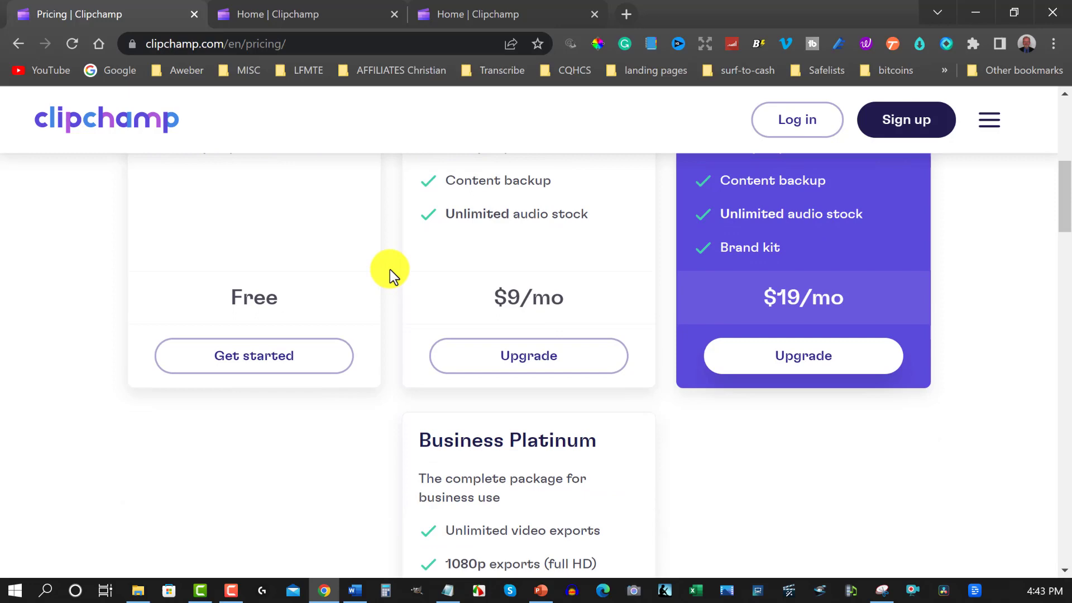
scroll(390, 269, "up", 4)
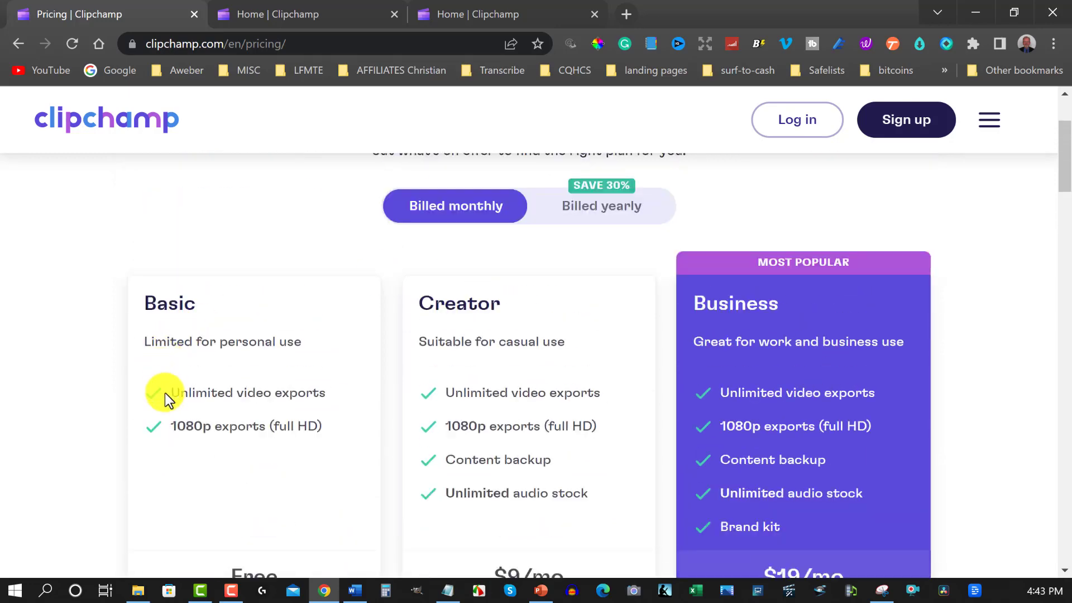
scroll(239, 345, "down", 2)
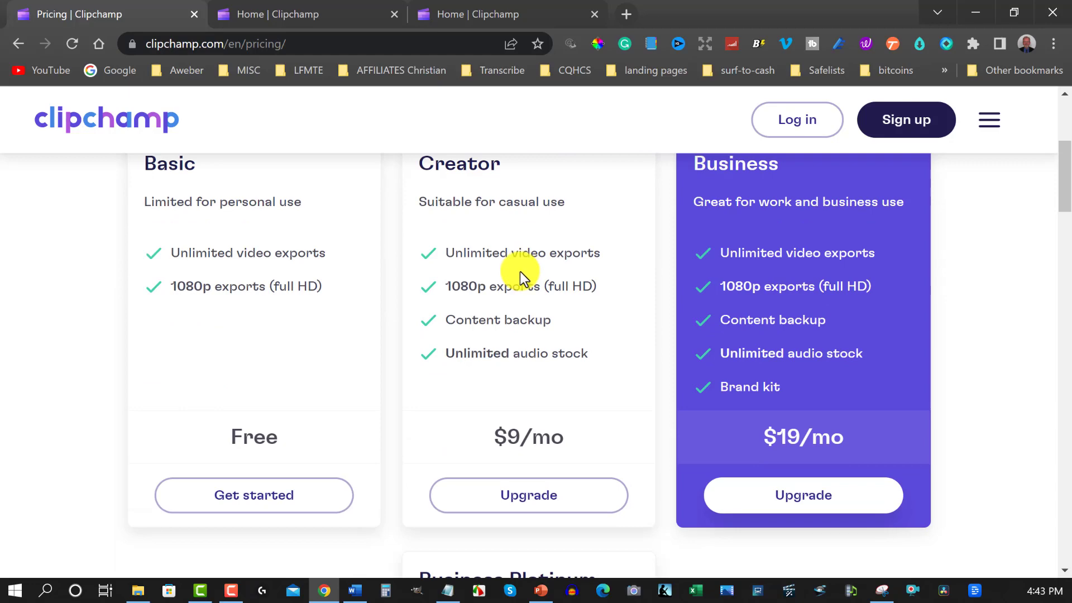
scroll(520, 271, "up", 2)
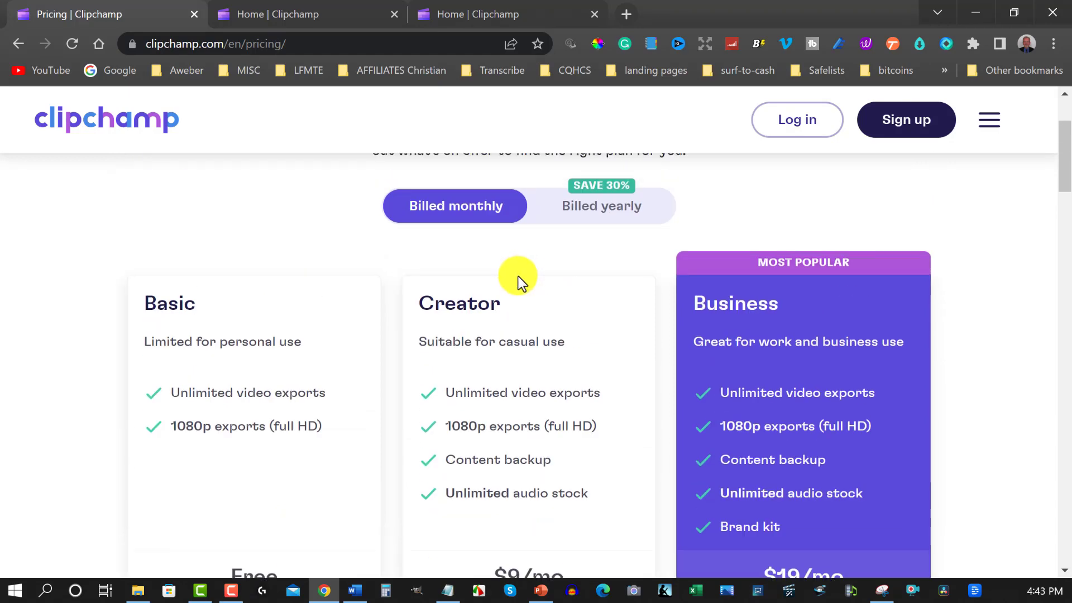
scroll(517, 276, "down", 2)
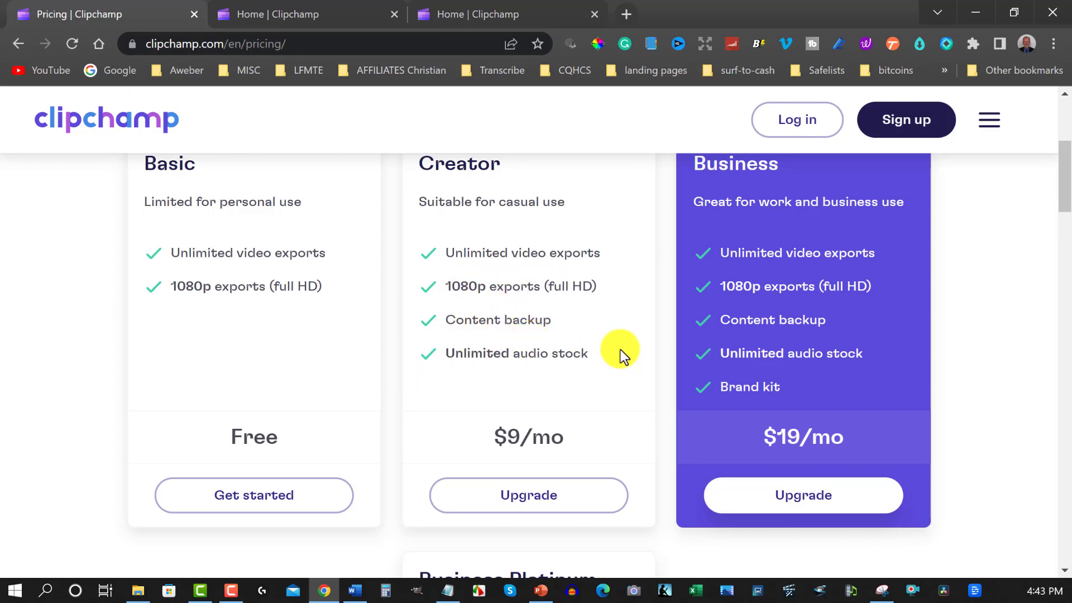
scroll(666, 308, "up", 2)
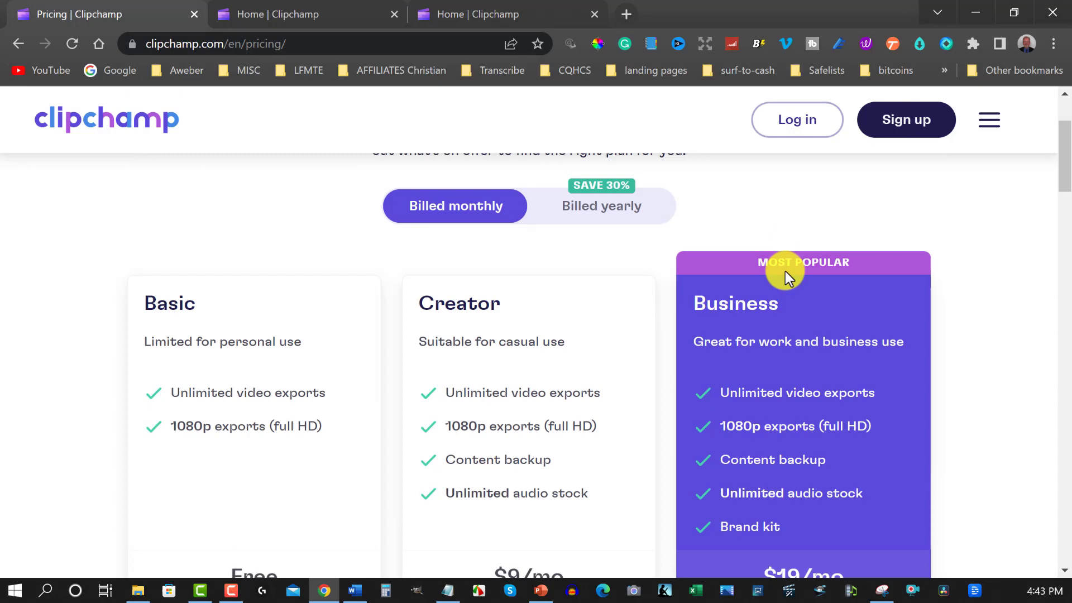
scroll(786, 273, "down", 2)
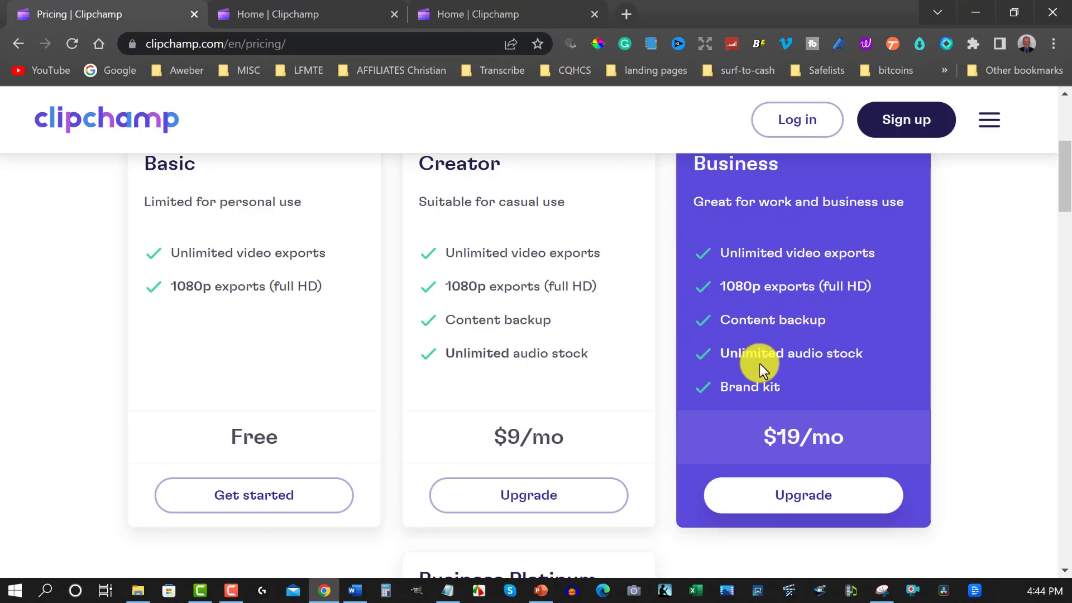
scroll(745, 401, "up", 2)
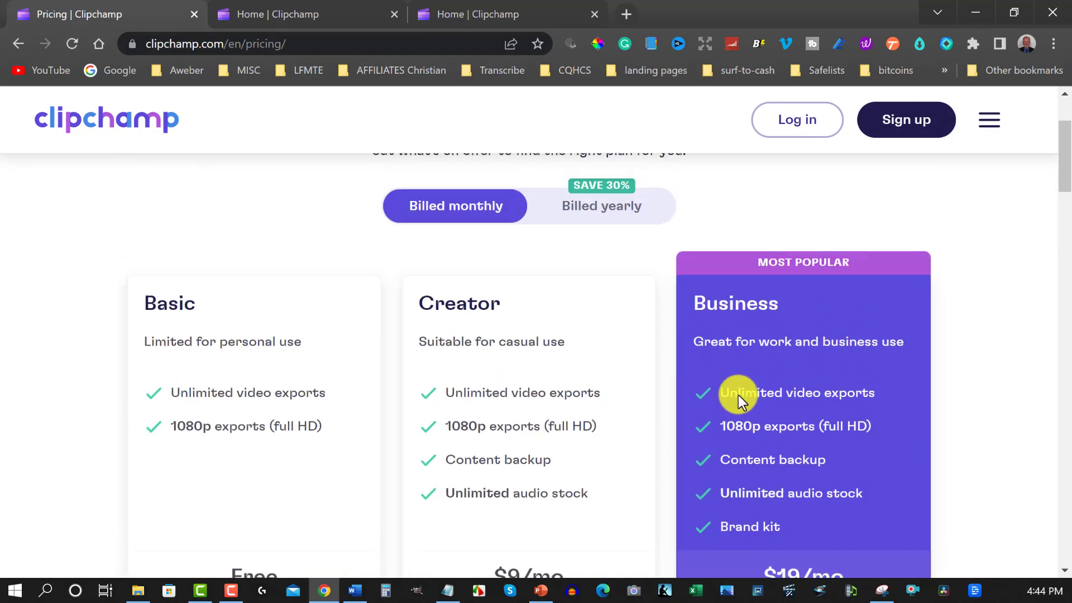
Show yearly billing and scroll through the plans, including Business Platinum at $324/yr.
left_click(624, 205)
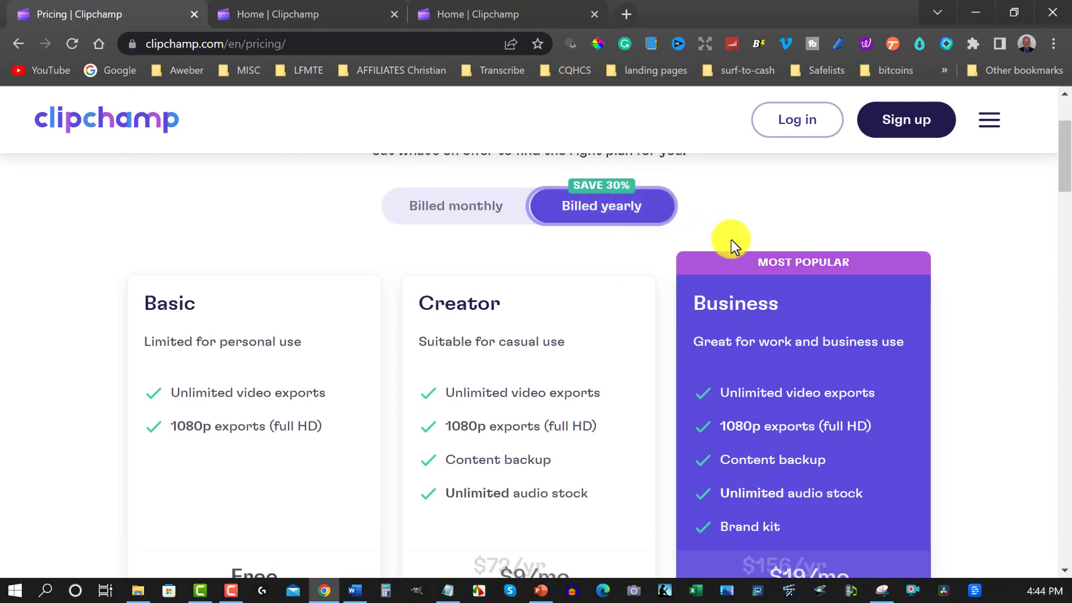
scroll(785, 239, "down", 2)
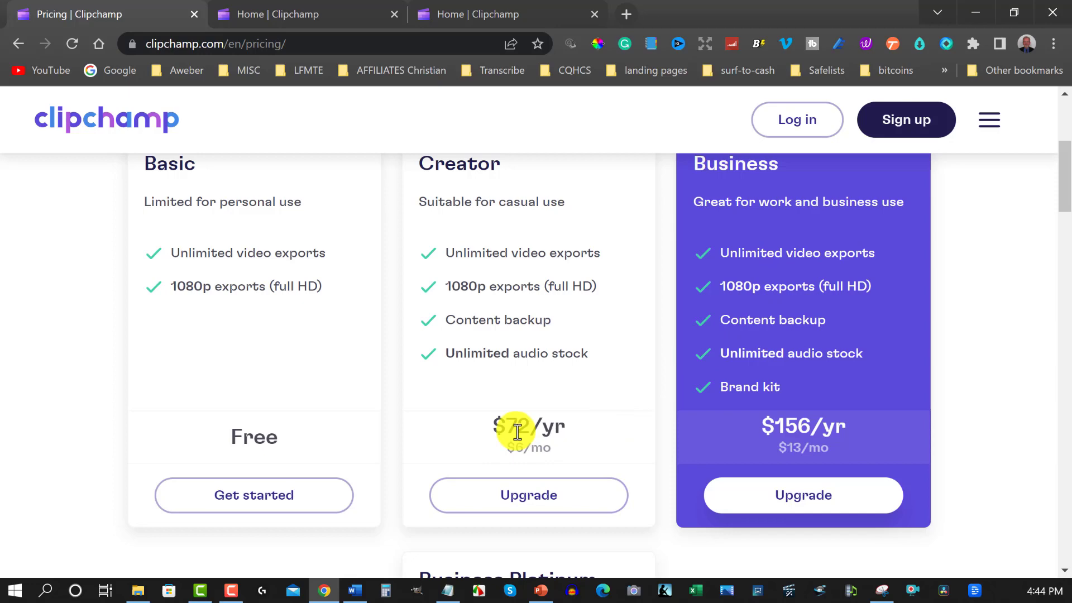
scroll(519, 426, "up", 2)
scroll(545, 419, "down", 2)
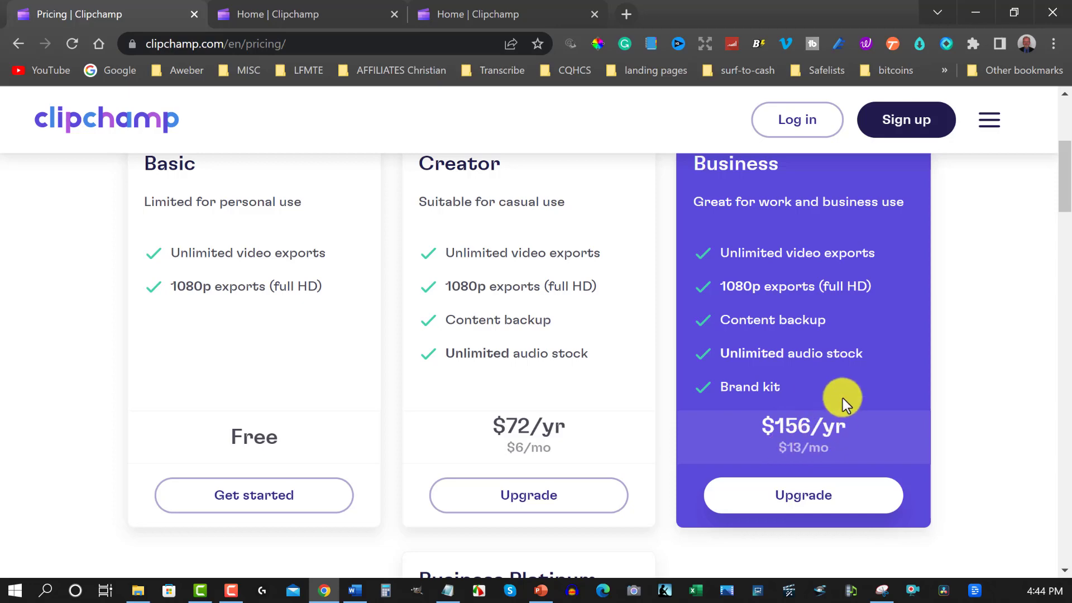
scroll(811, 381, "down", 6)
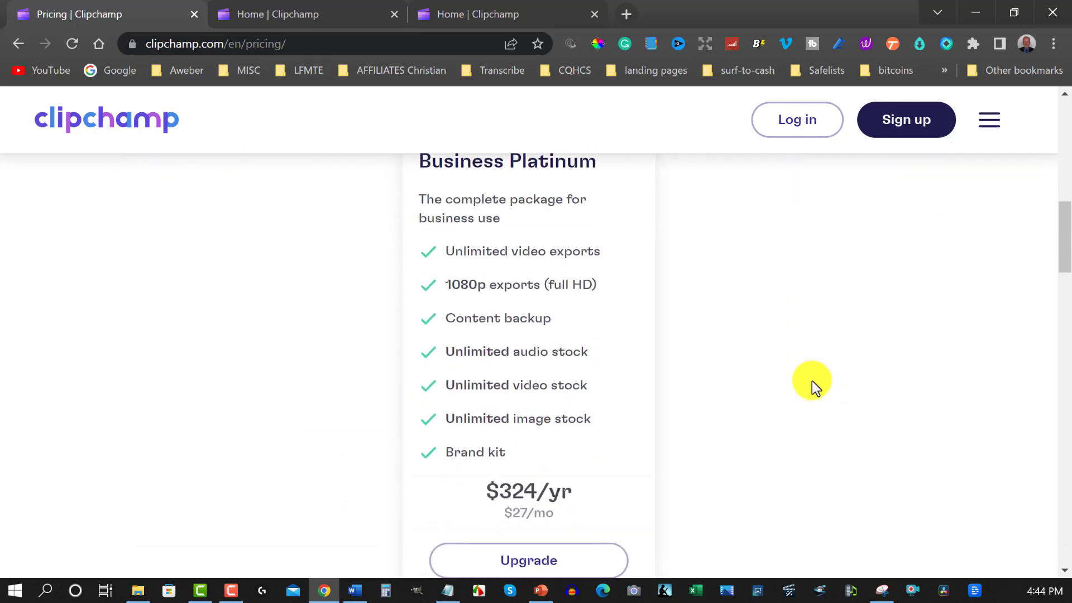
scroll(811, 381, "up", 2)
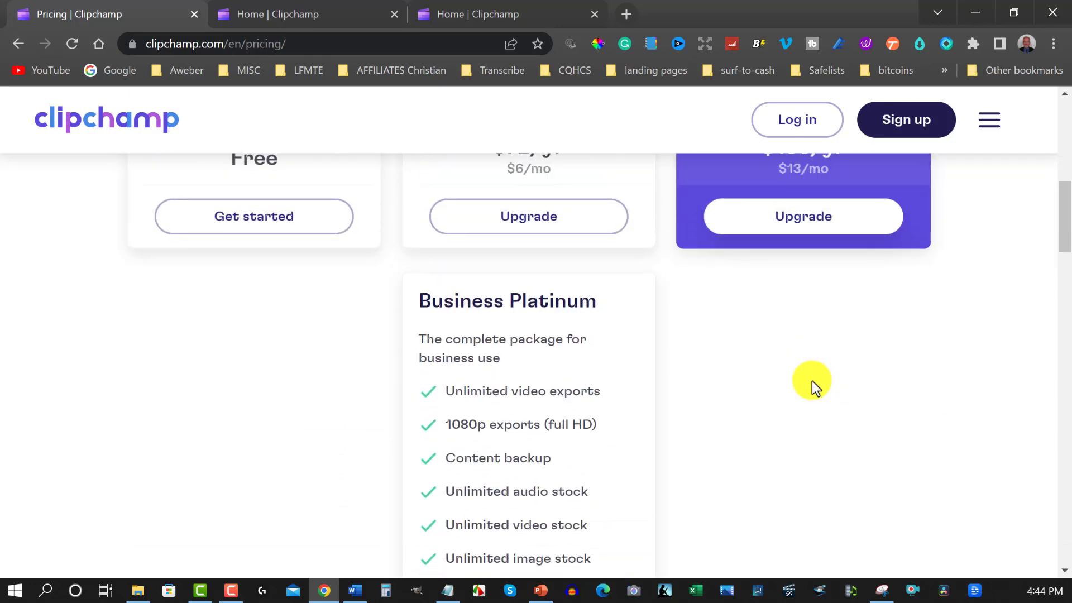
scroll(812, 381, "down", 2)
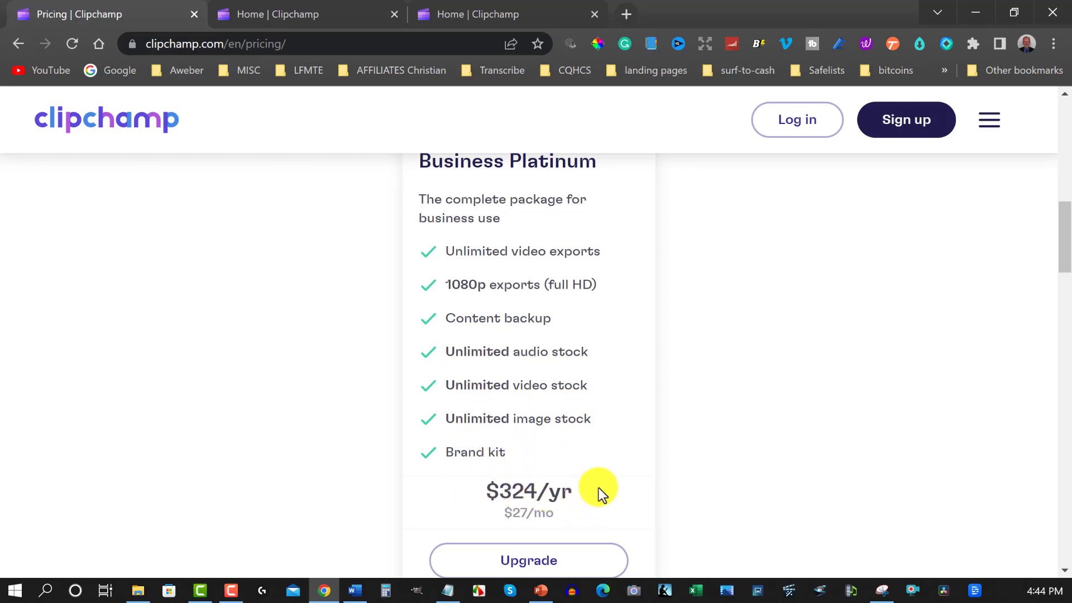
scroll(598, 497, "up", 10)
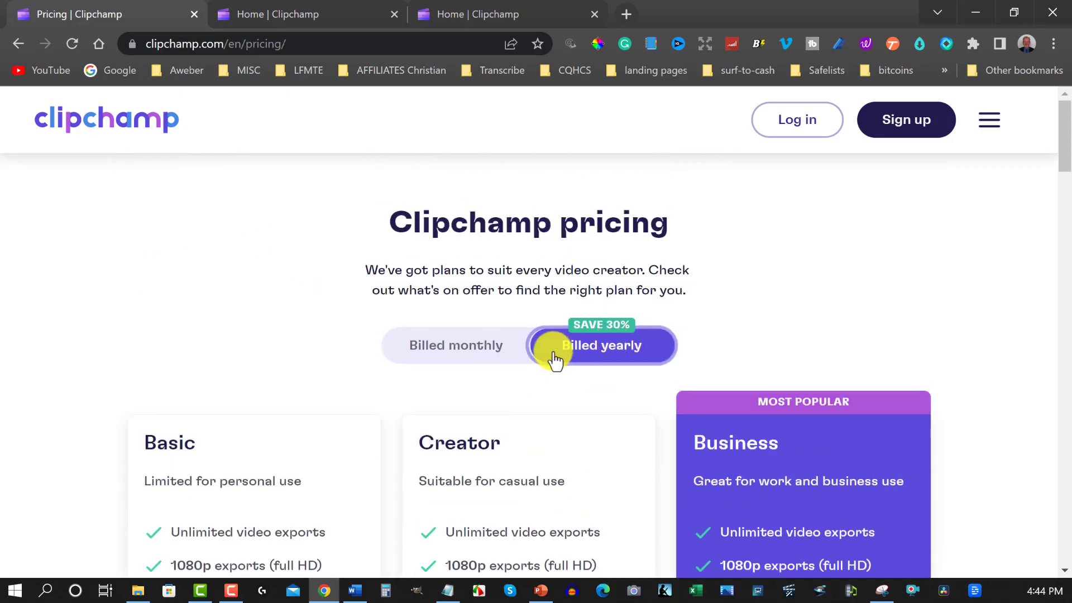
Switch the prices back to monthly billing, with Business Platinum at $39/mo.
left_click(413, 346)
scroll(575, 386, "down", 10)
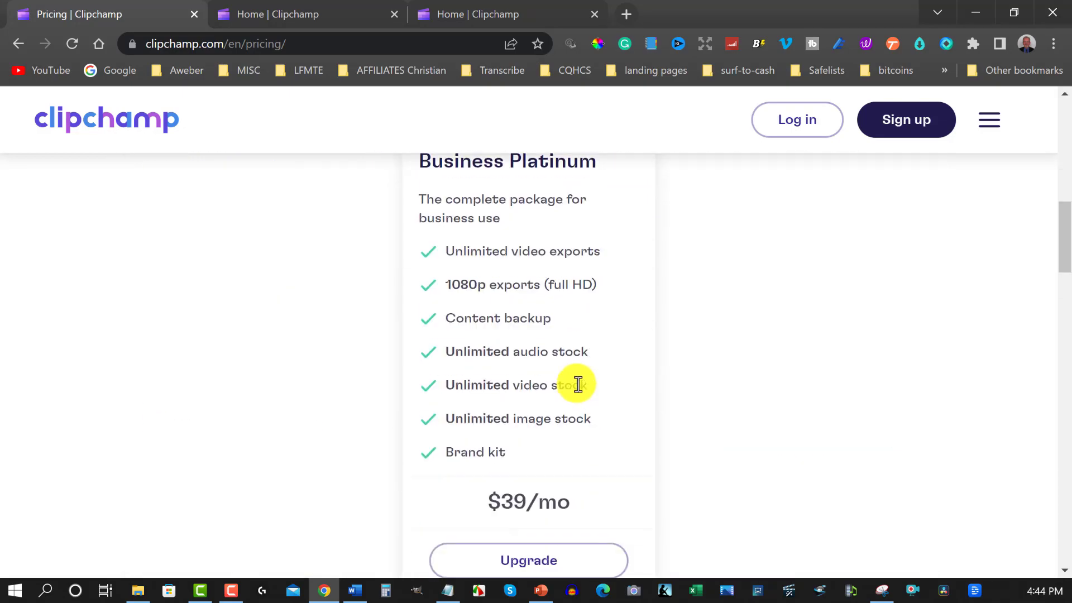
scroll(578, 384, "up", 10)
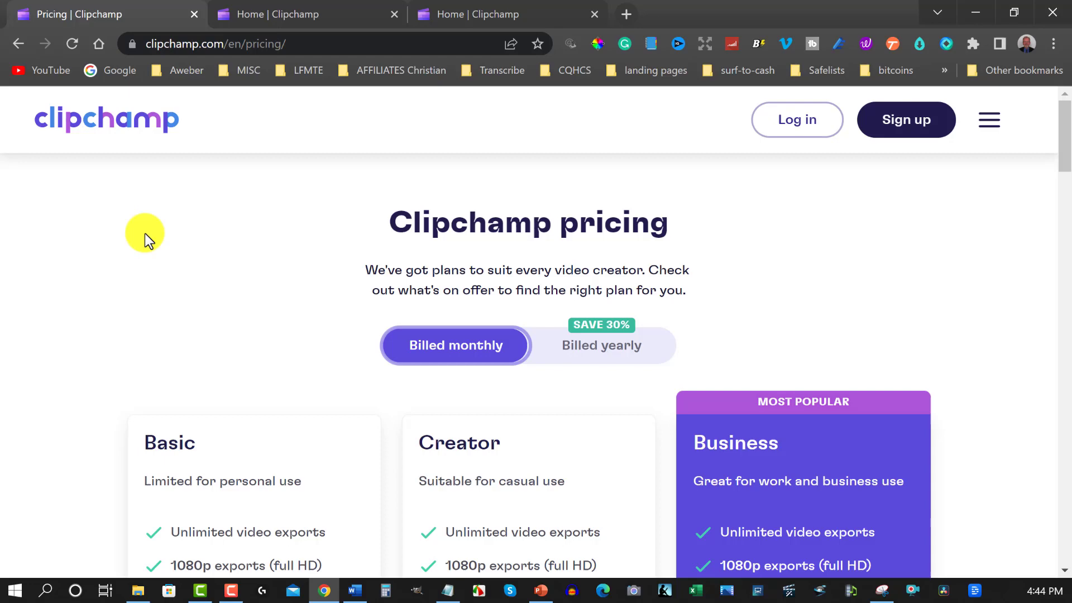
Read the Camtasia features on techsmith.com in a new tab, then launch the Camtasia desktop editor.
left_click(625, 13)
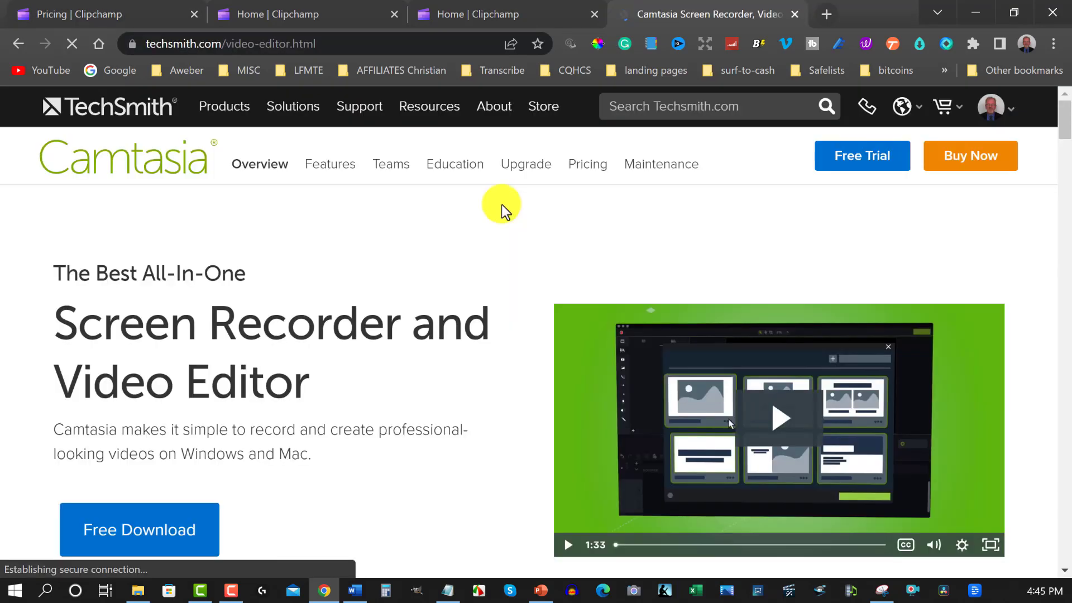
scroll(394, 200, "down", 2)
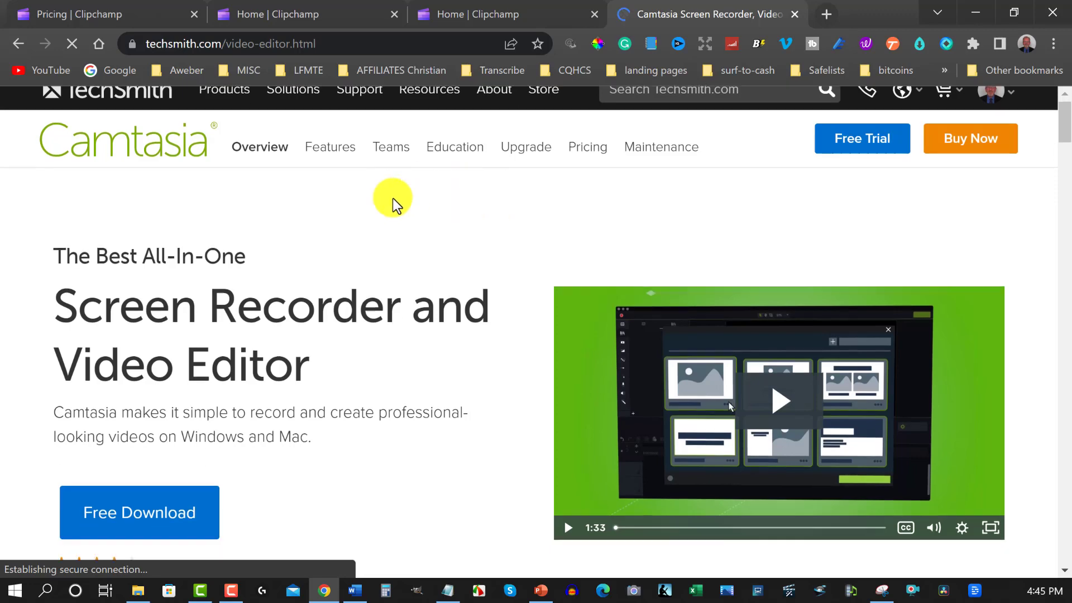
scroll(394, 200, "down", 8)
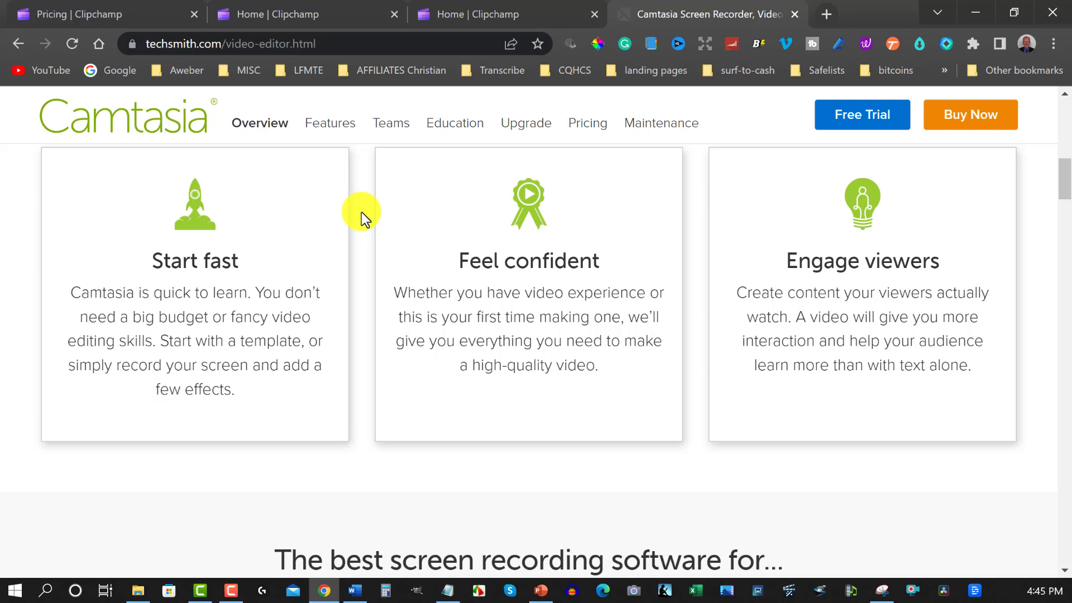
scroll(360, 211, "down", 20)
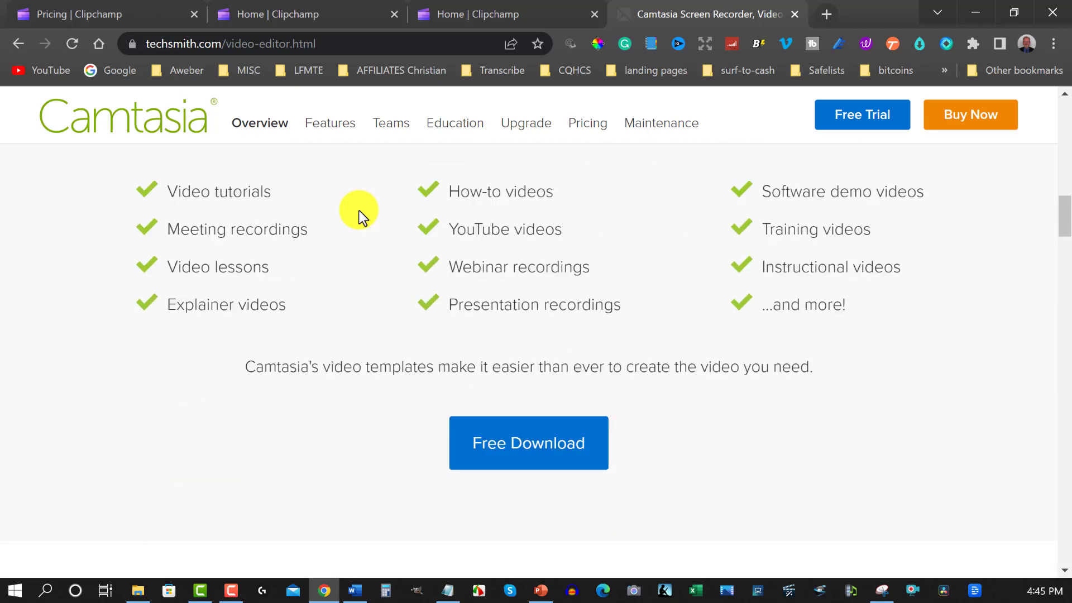
scroll(359, 210, "down", 3)
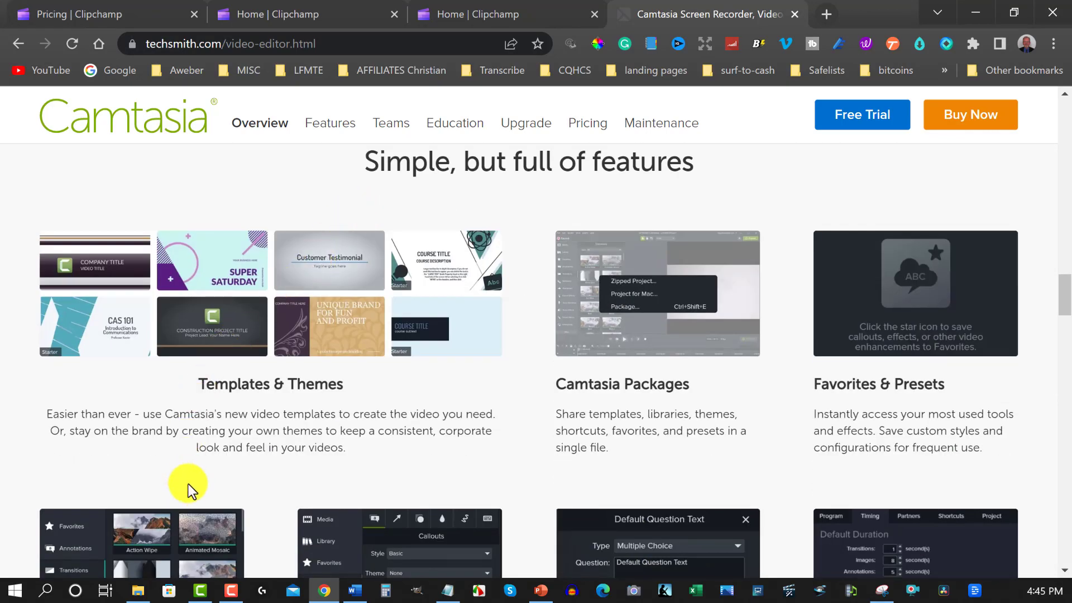
left_click(200, 592)
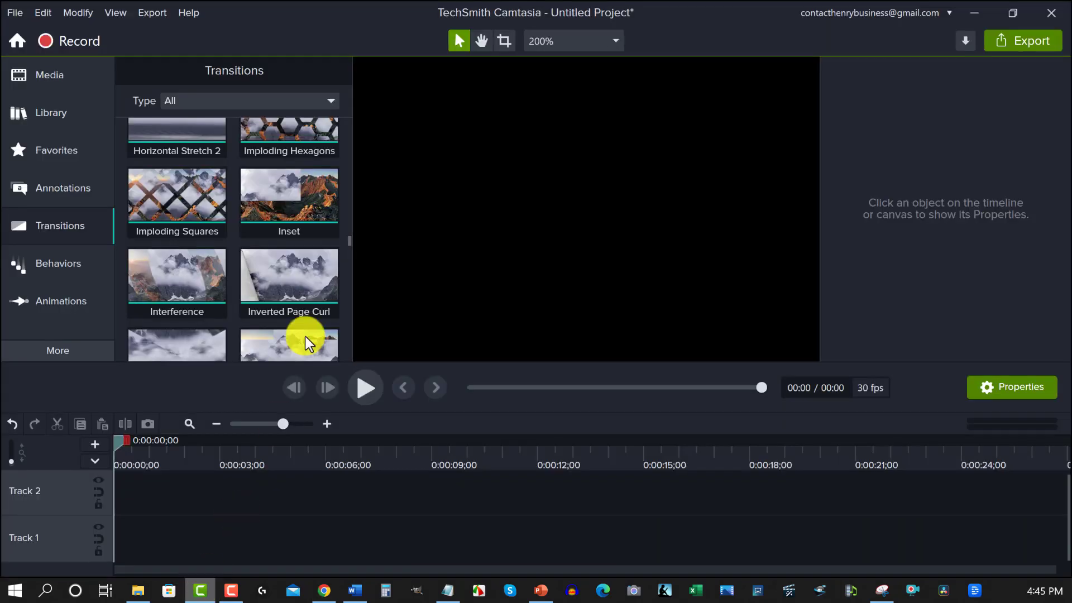
left_click_drag(143, 196, 253, 210)
scroll(253, 210, "up", 6)
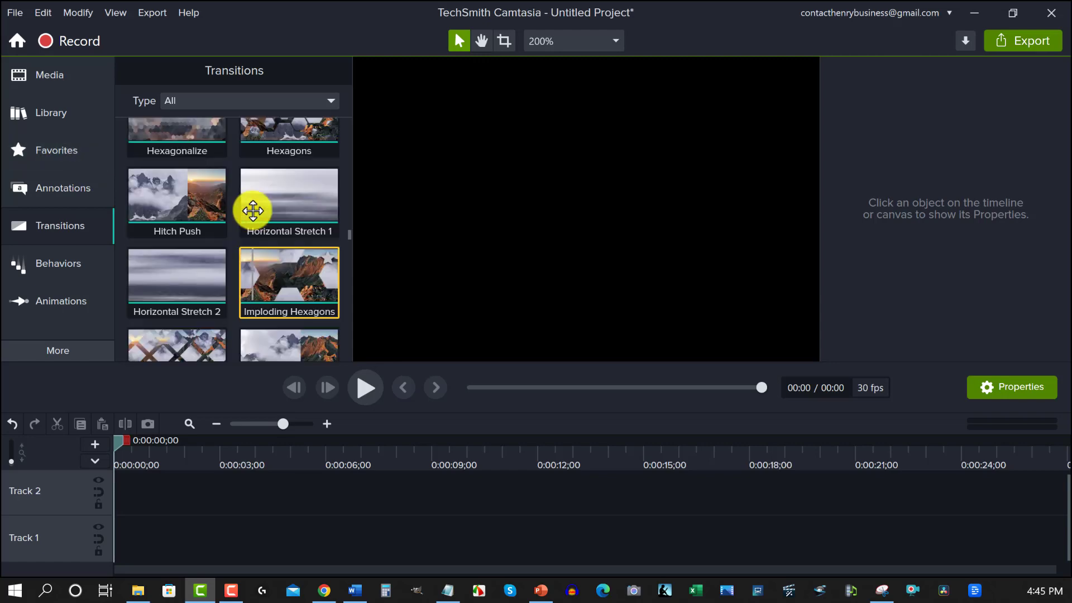
scroll(253, 211, "up", 5)
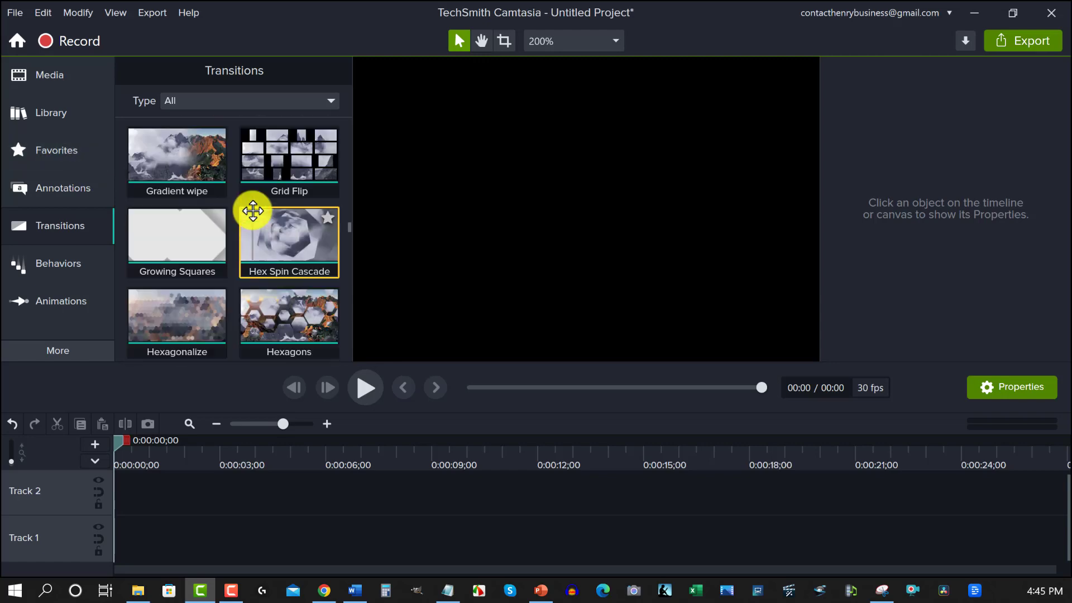
scroll(253, 211, "up", 4)
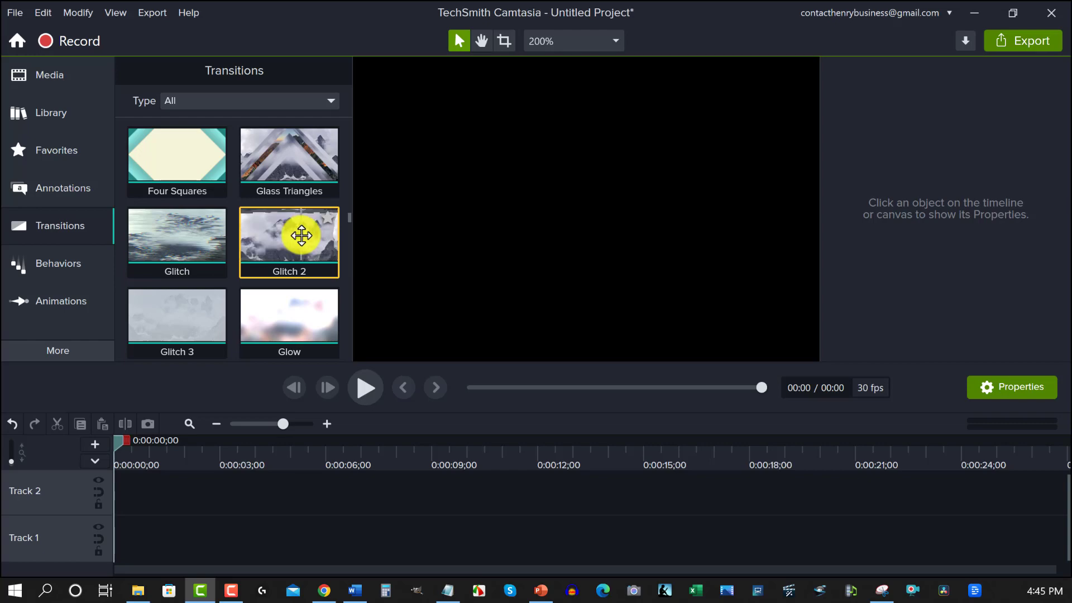
scroll(301, 235, "up", 3)
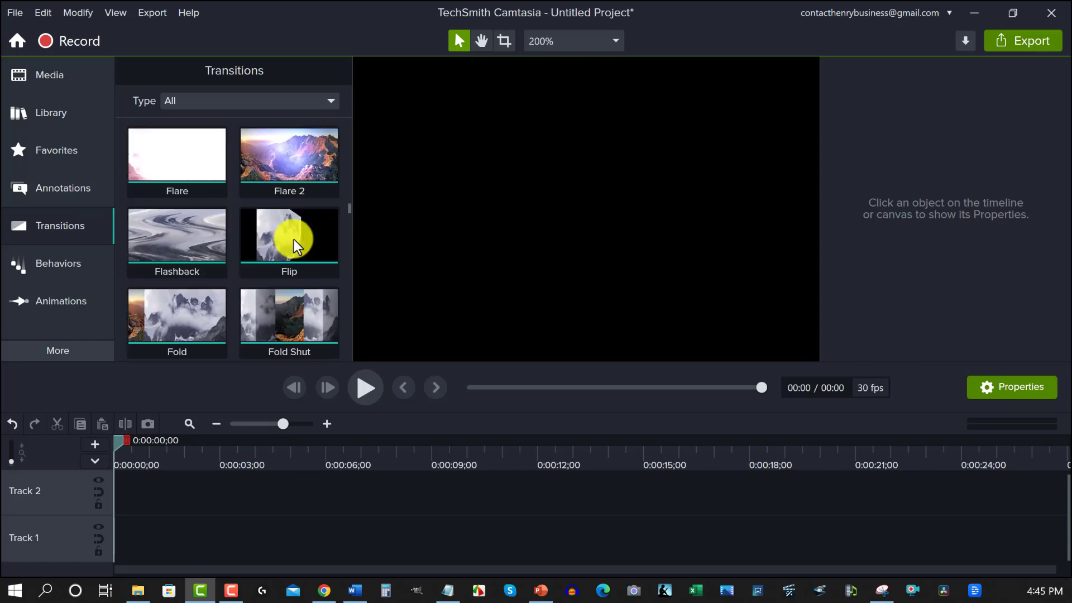
scroll(296, 244, "up", 5)
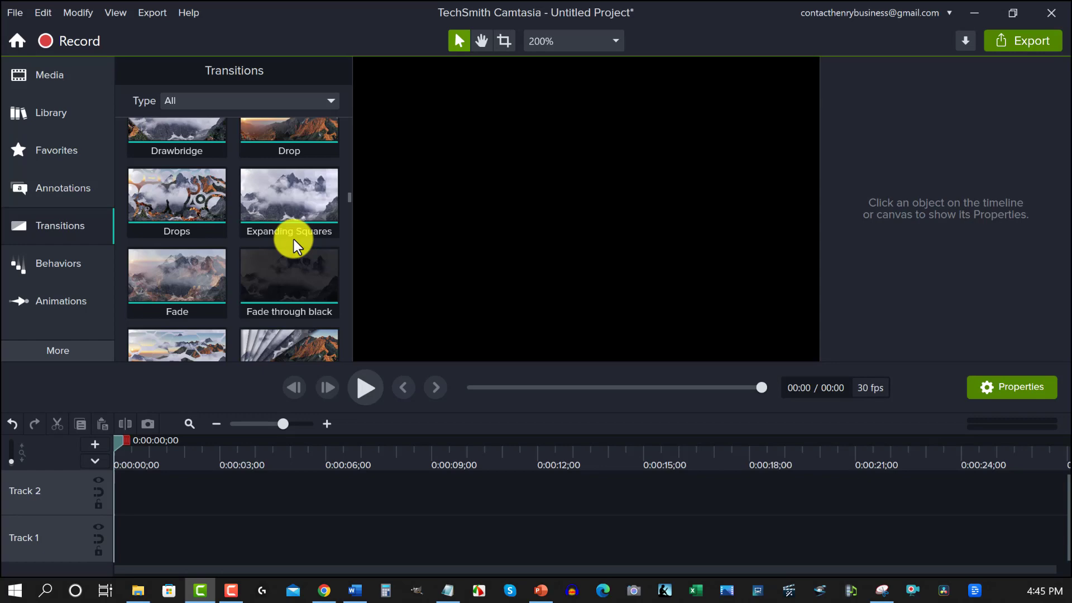
scroll(295, 244, "up", 5)
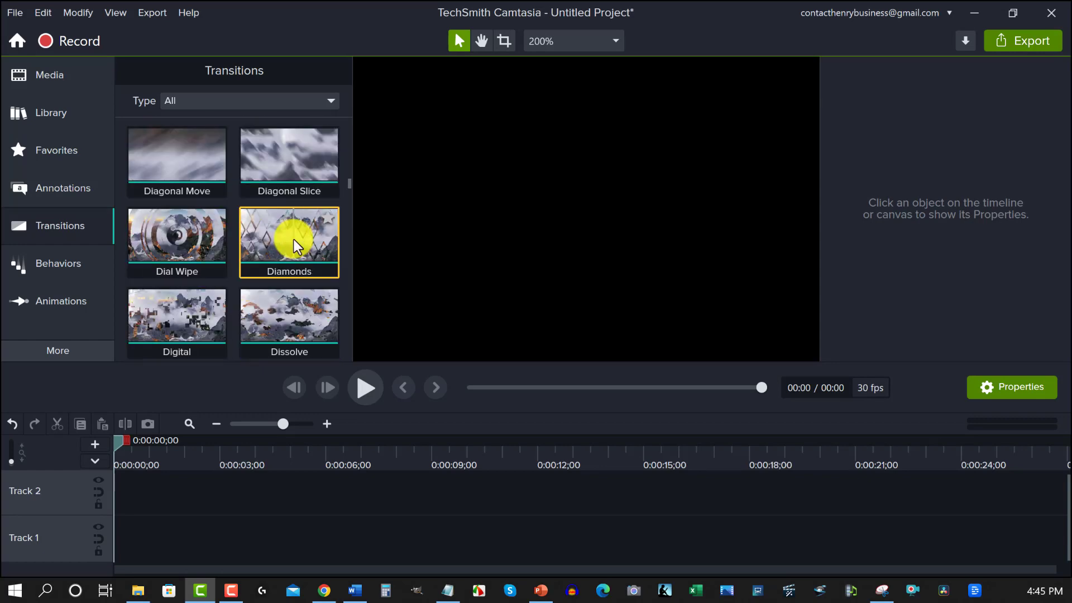
scroll(294, 243, "up", 6)
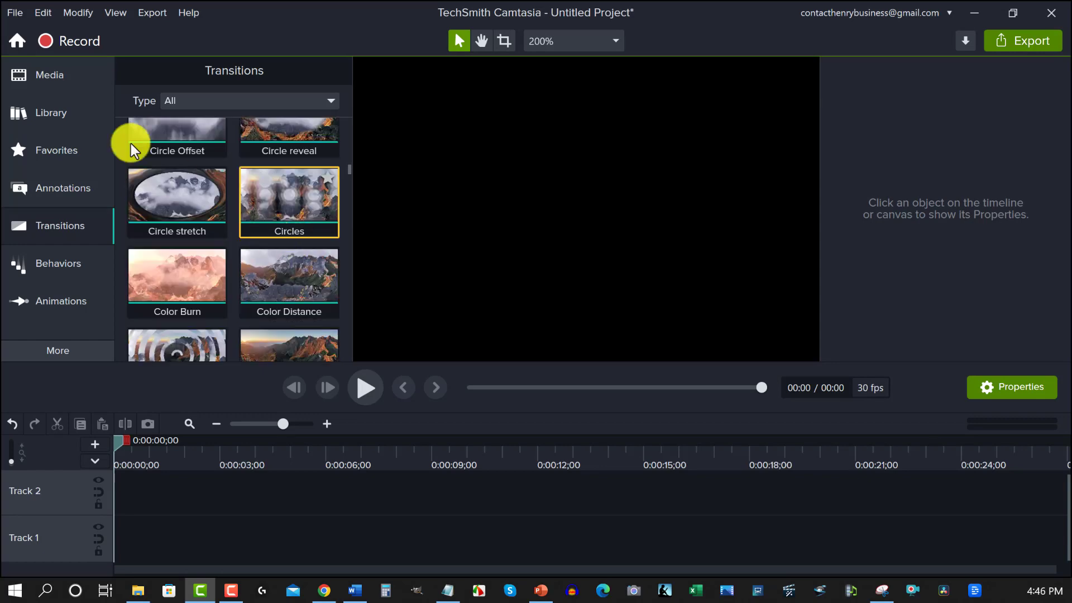
Browse Camtasia's Library of Camtasia 2022 asset folders, then minimize the editor window.
left_click(64, 109)
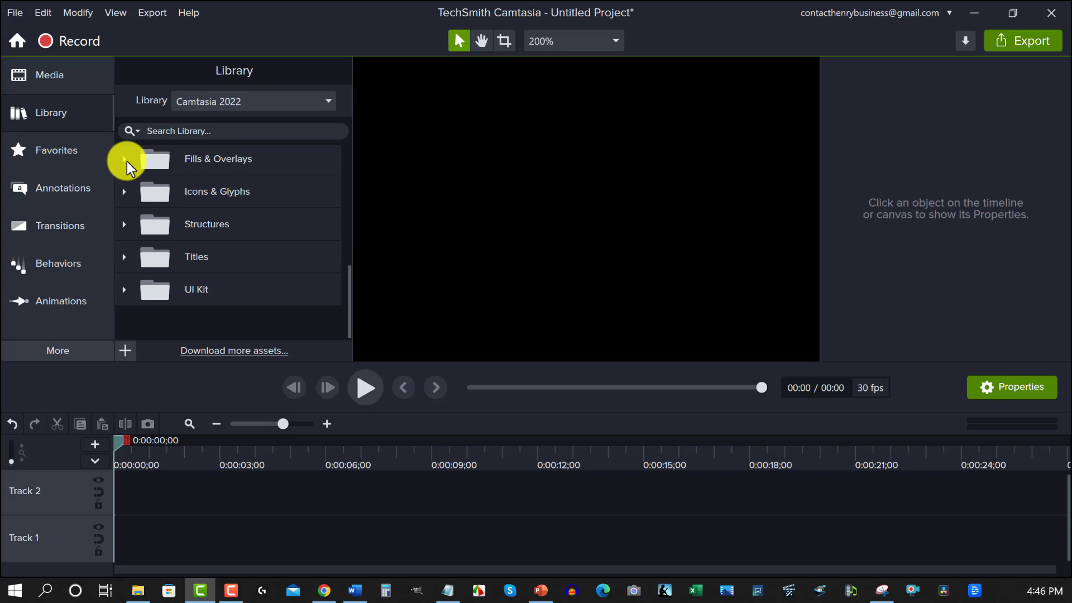
scroll(204, 217, "up", 5)
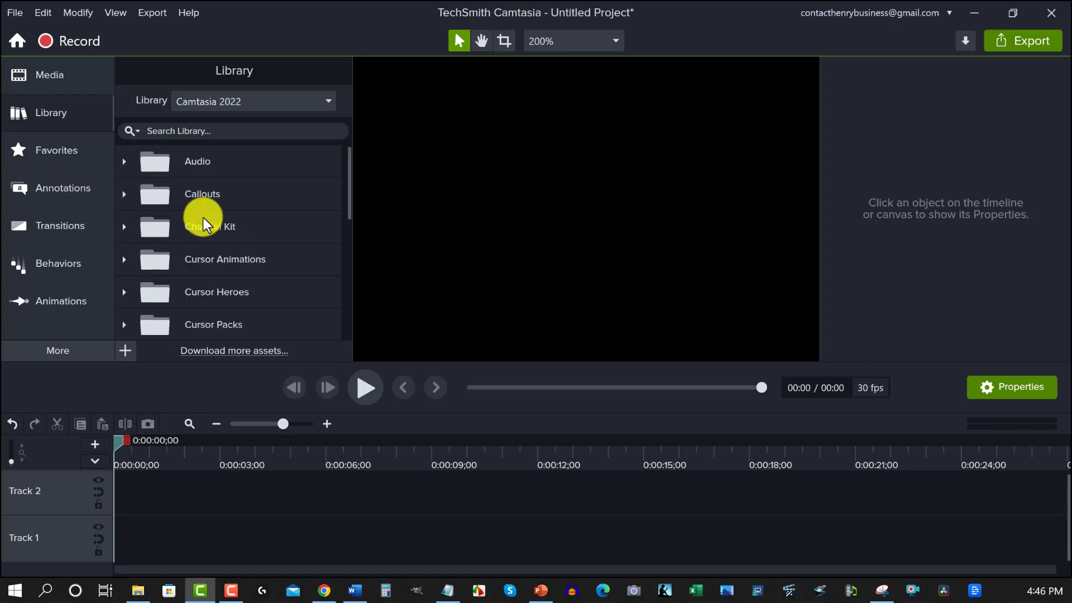
scroll(210, 209, "down", 5)
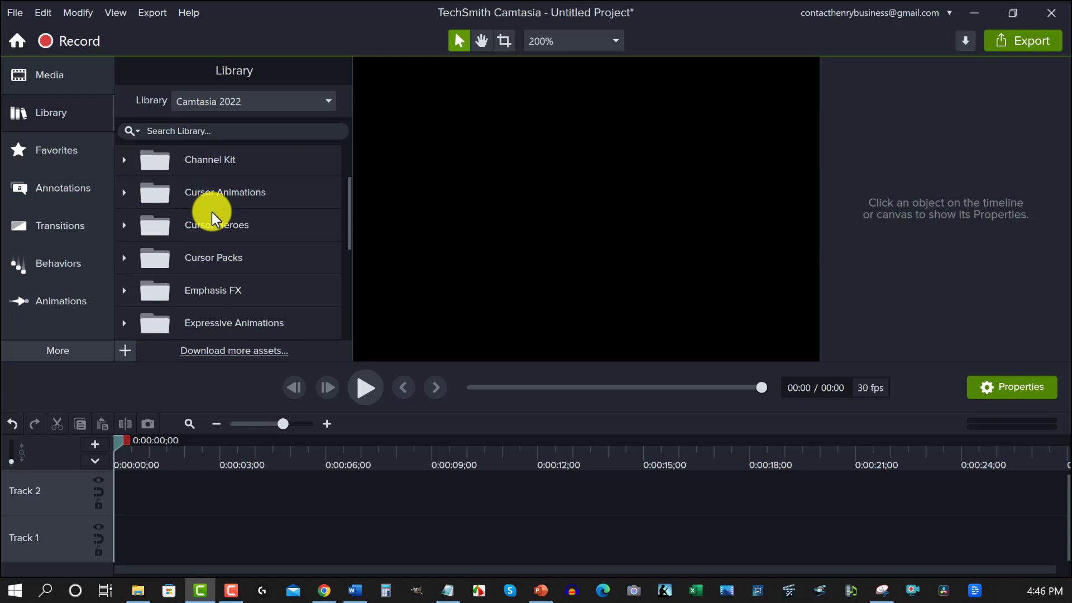
left_click(978, 10)
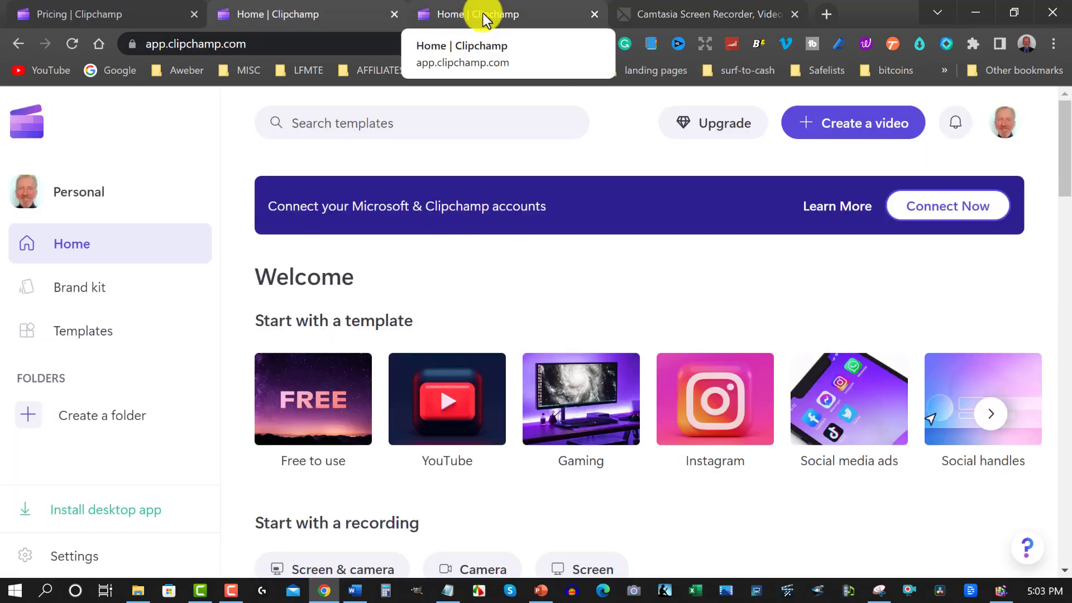
Switch to the Clipchamp editor tab and show the Record & create options for the untitled video.
left_click(483, 14)
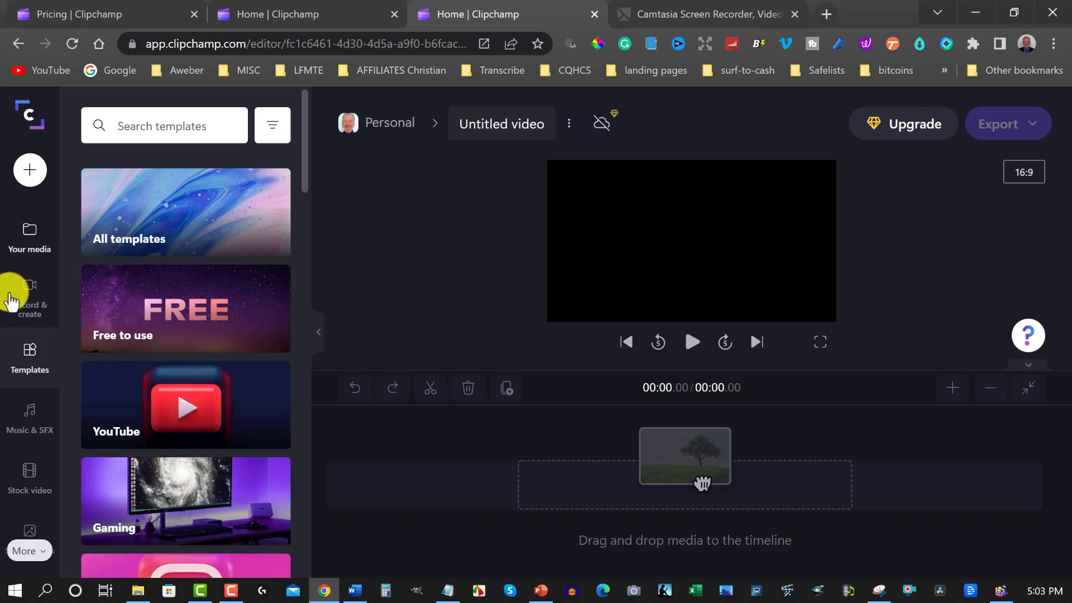
left_click(27, 288)
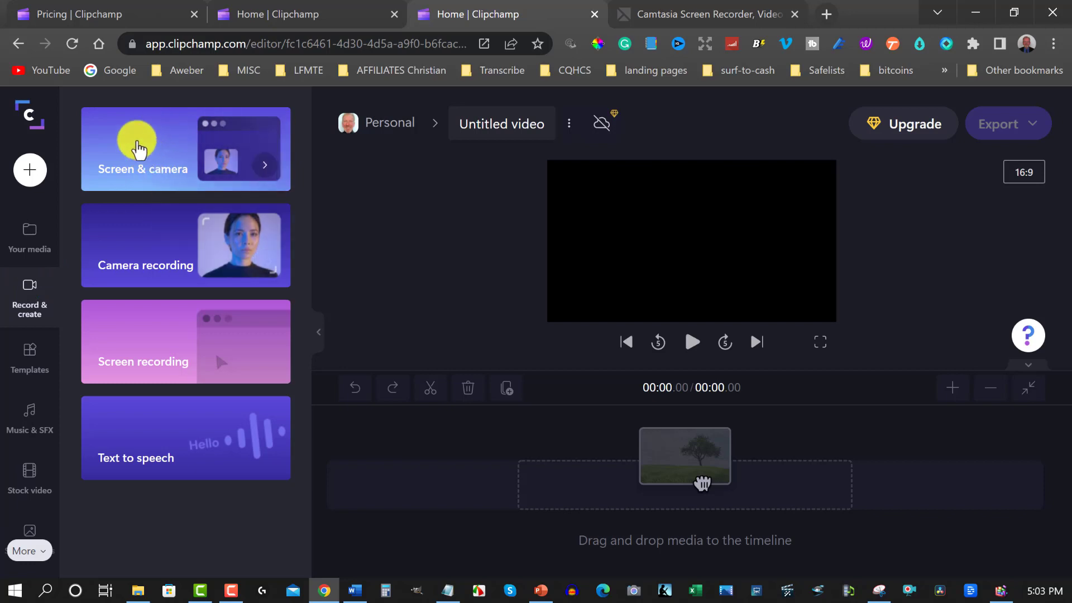
left_click(139, 150)
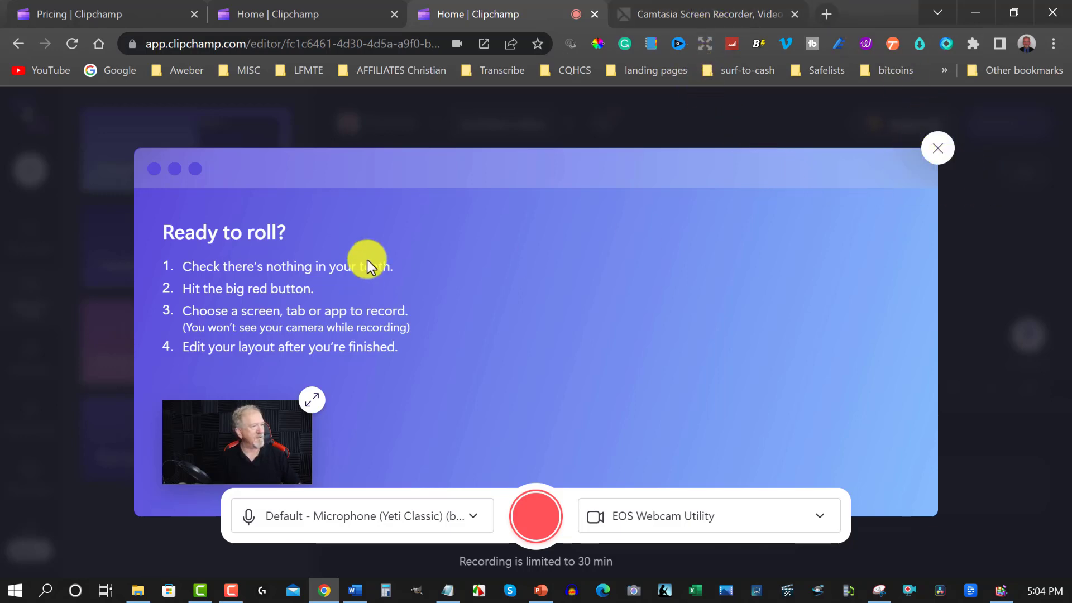
left_click(938, 149)
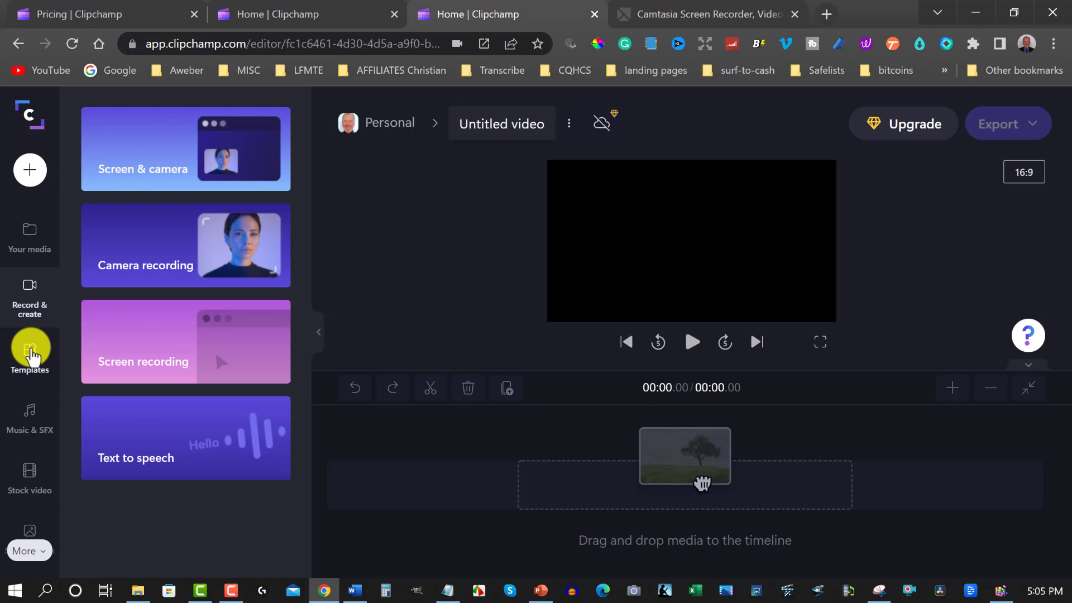
Browse the Free to use templates: outro cards, quote cards, social handles and lower thirds.
left_click(30, 354)
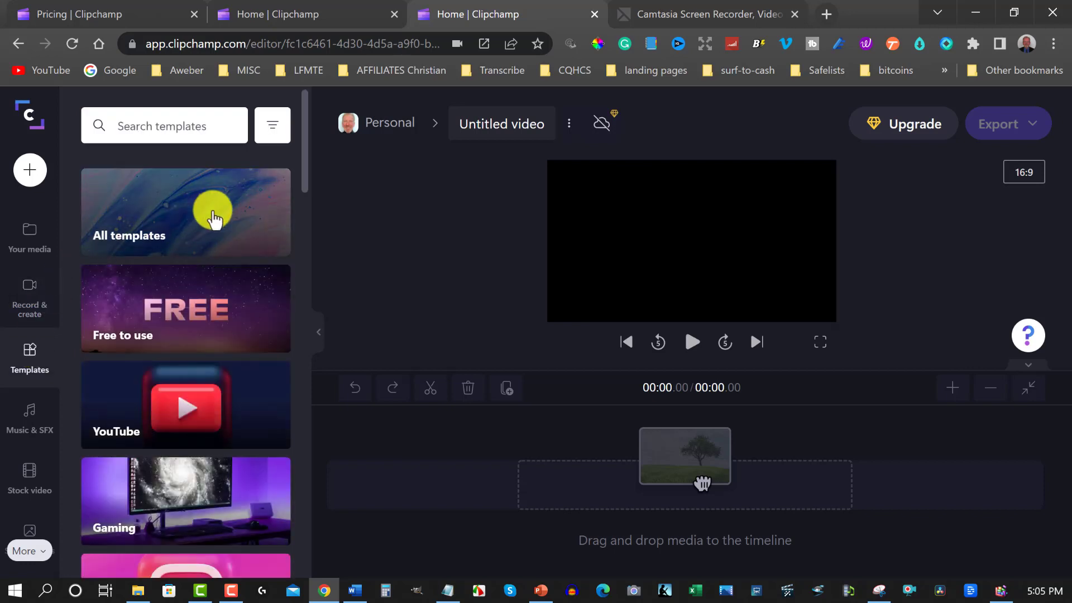
left_click(166, 316)
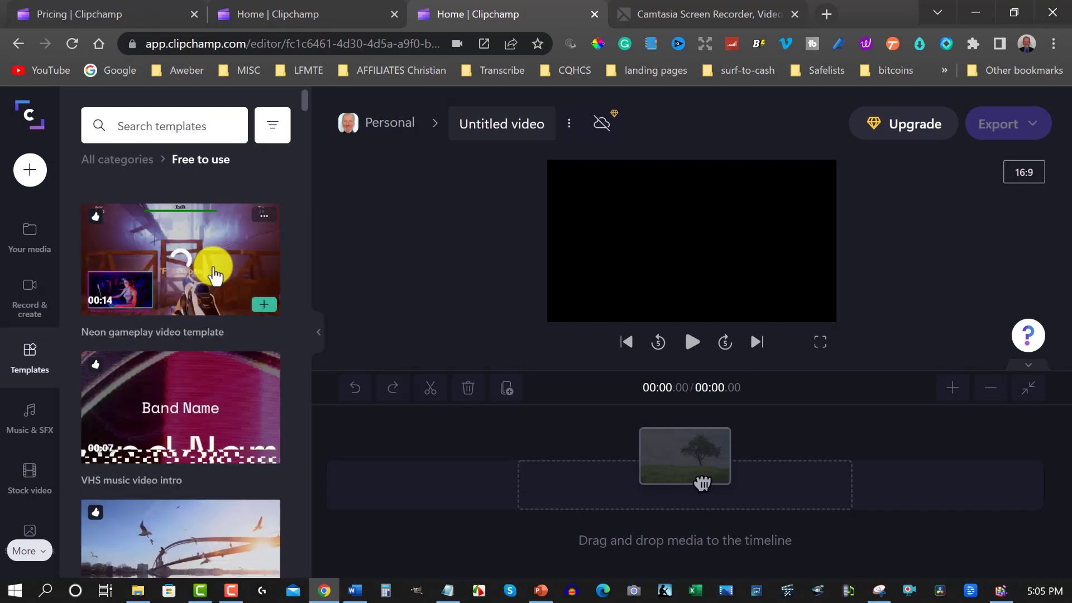
scroll(215, 274, "down", 5)
scroll(214, 273, "down", 8)
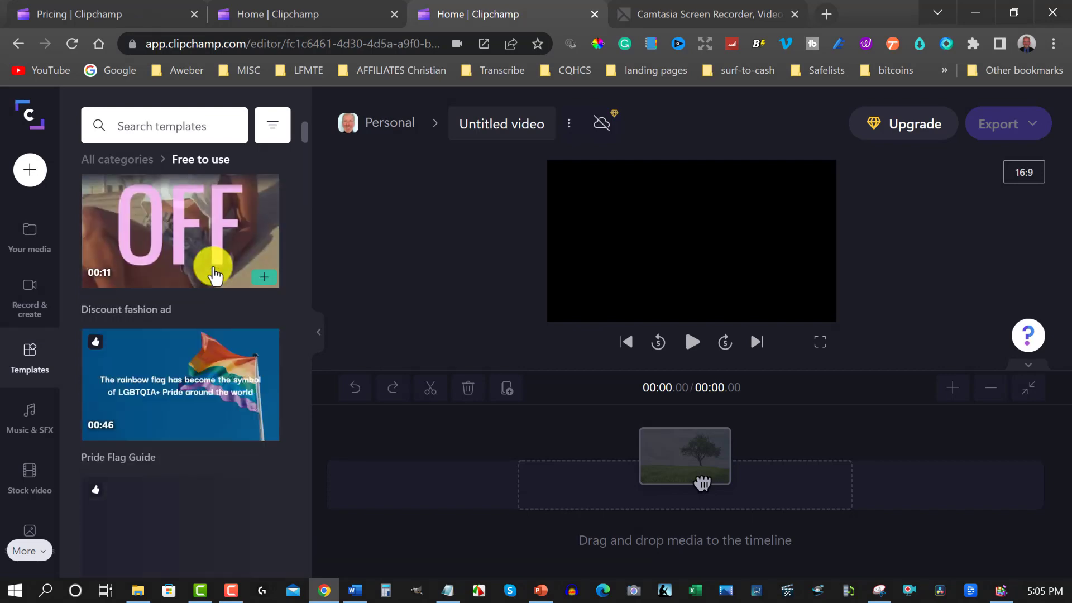
scroll(214, 274, "down", 8)
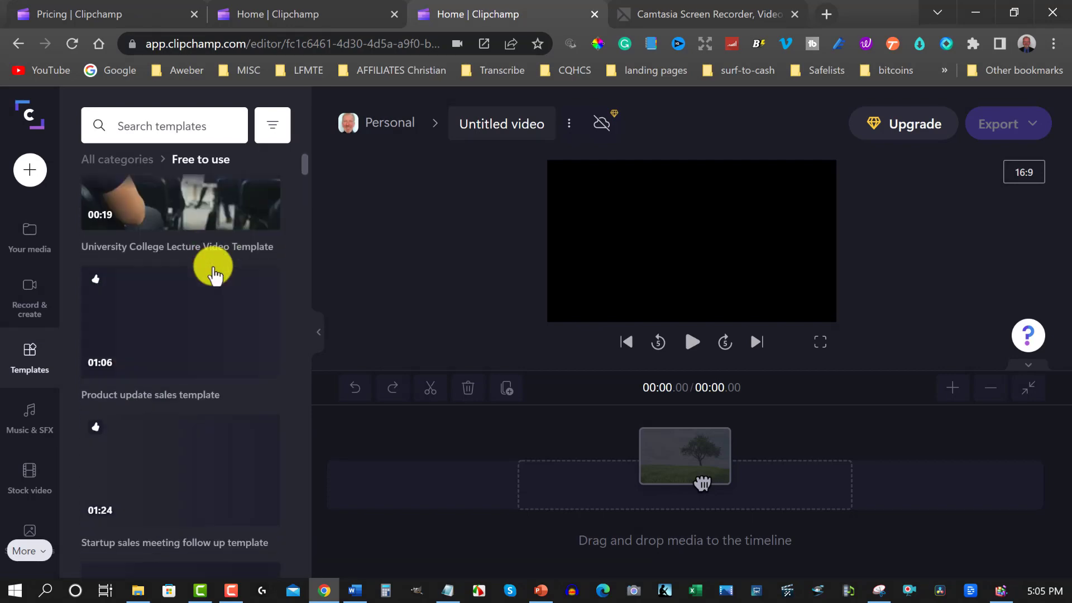
scroll(215, 274, "down", 6)
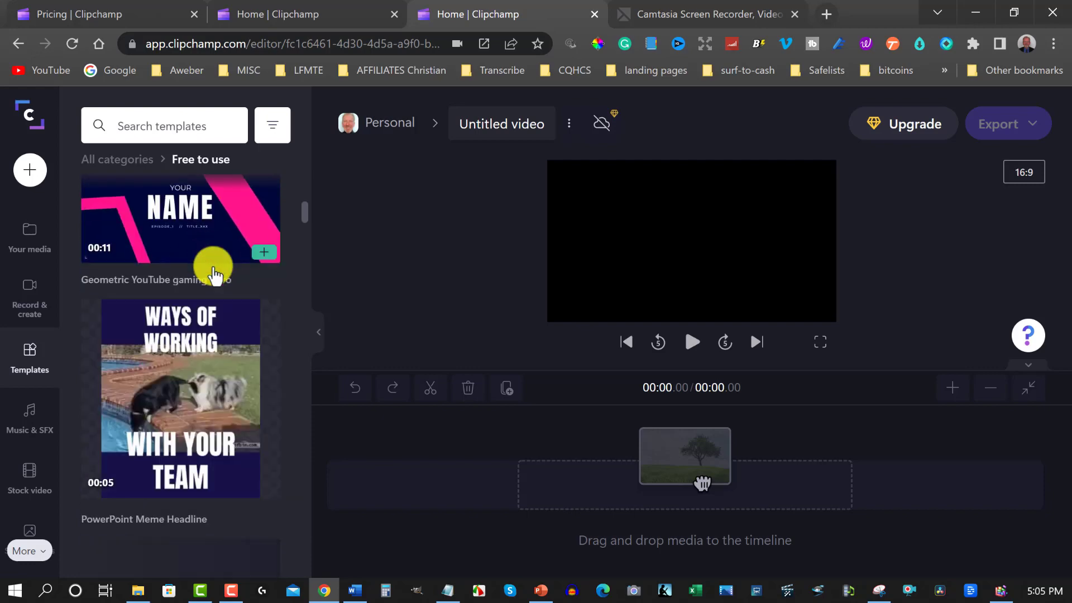
scroll(215, 273, "down", 5)
scroll(214, 275, "down", 3)
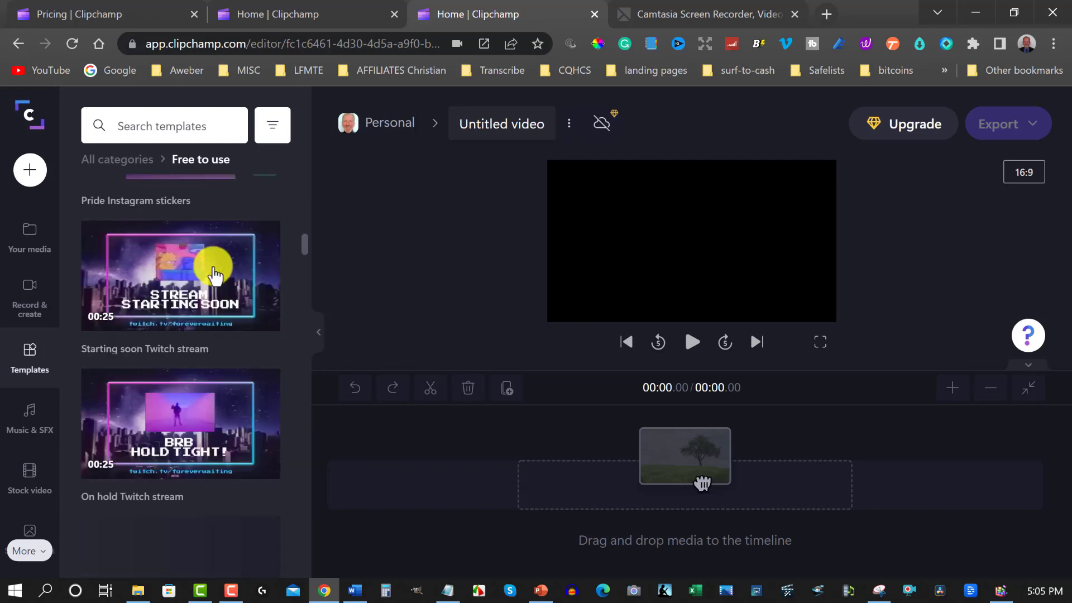
scroll(215, 275, "up", 3)
scroll(215, 275, "up", 2)
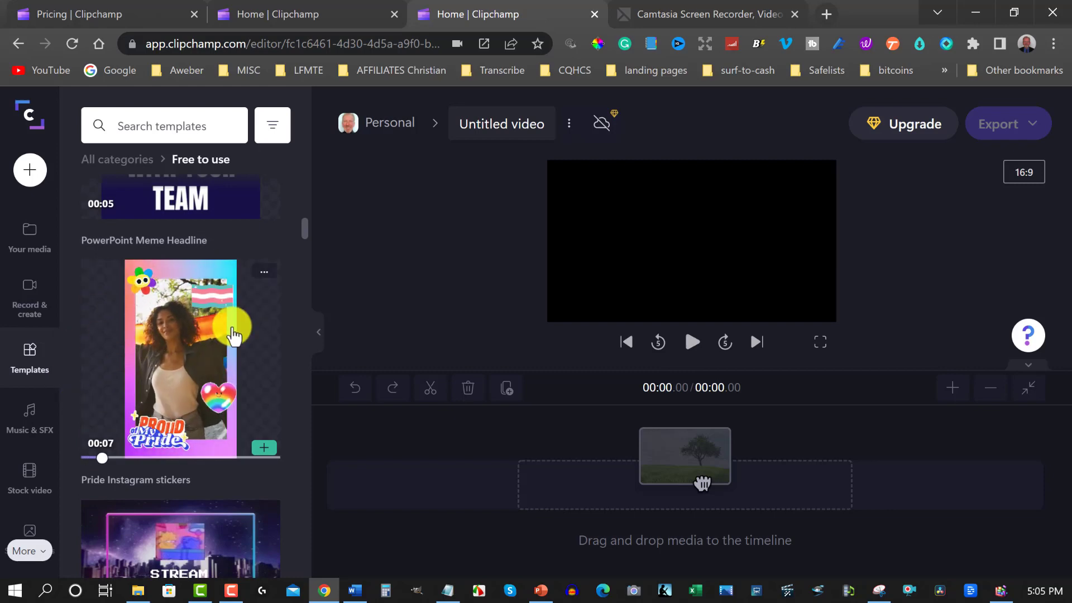
scroll(232, 330, "down", 10)
scroll(232, 335, "down", 3)
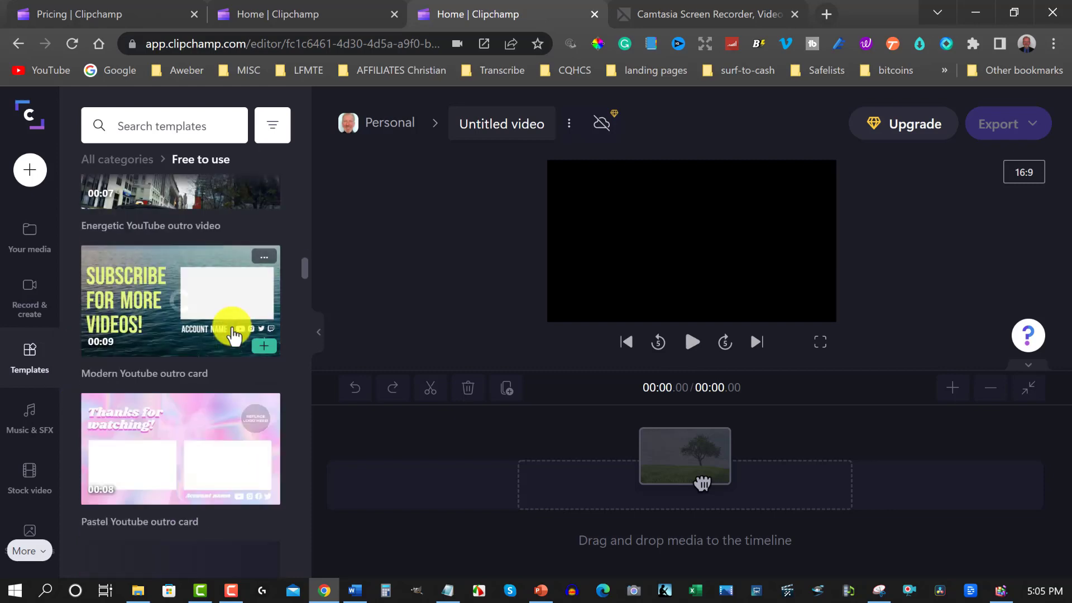
scroll(232, 335, "down", 12)
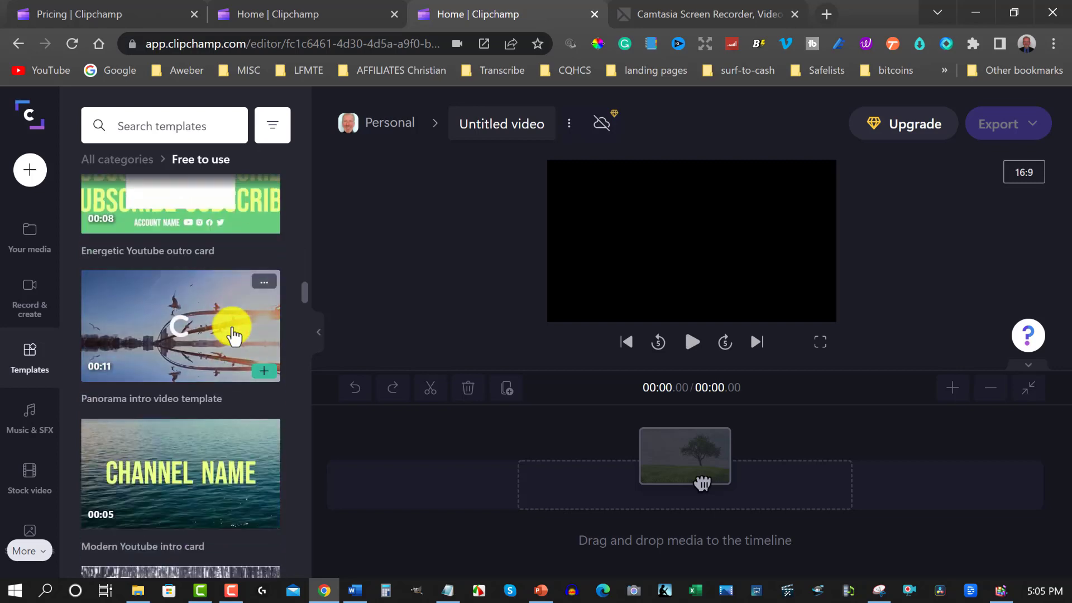
scroll(232, 335, "down", 5)
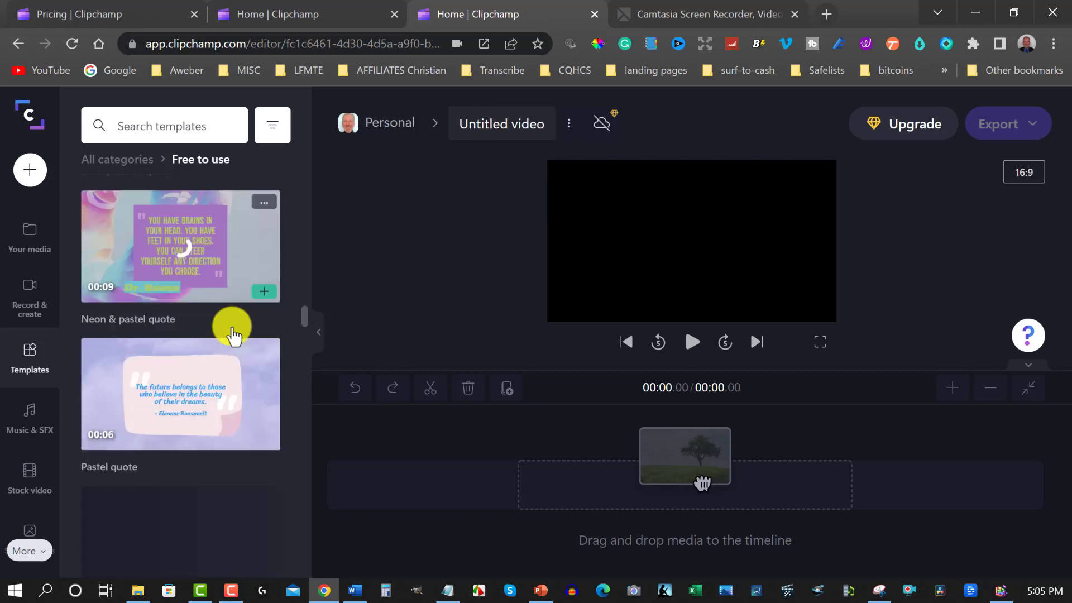
scroll(233, 335, "down", 10)
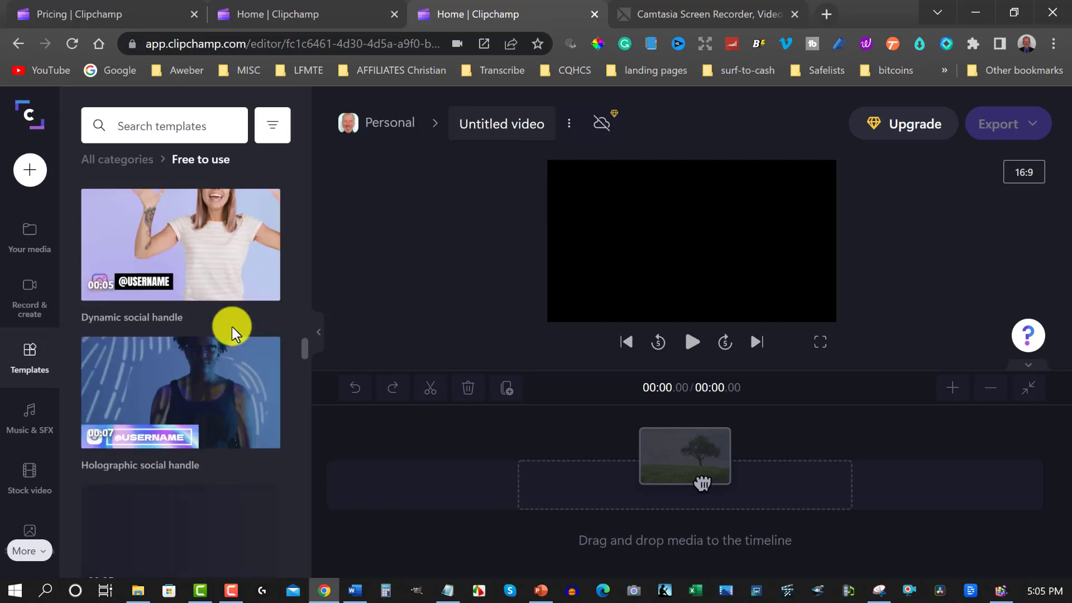
scroll(232, 334, "down", 5)
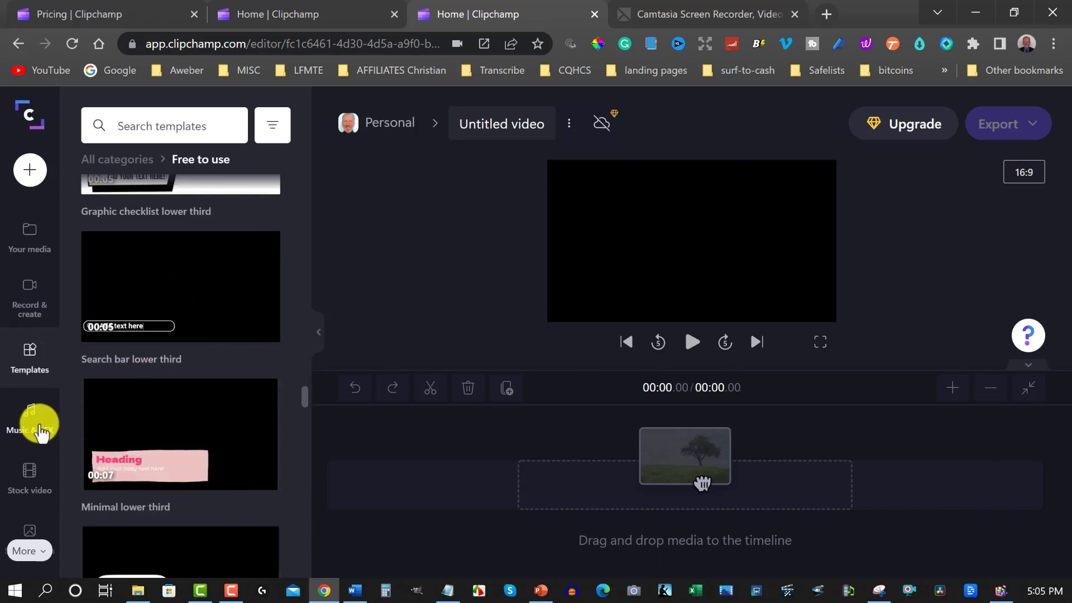
Browse the Music & SFX library's Free to use, Lo-fi, Beats and Chill categories.
left_click(31, 415)
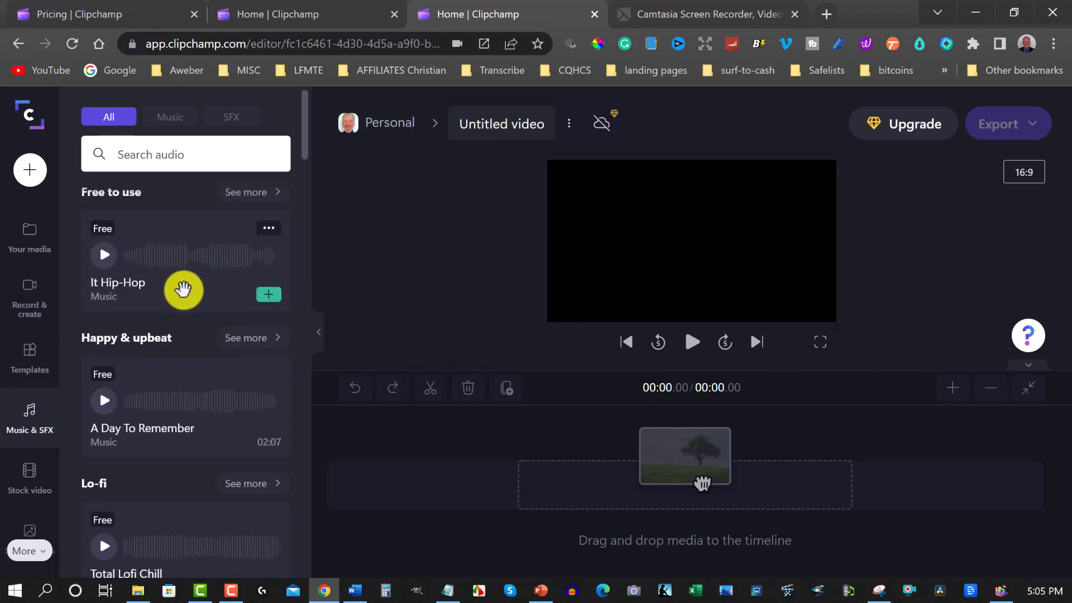
scroll(185, 288, "down", 2)
scroll(184, 288, "down", 2)
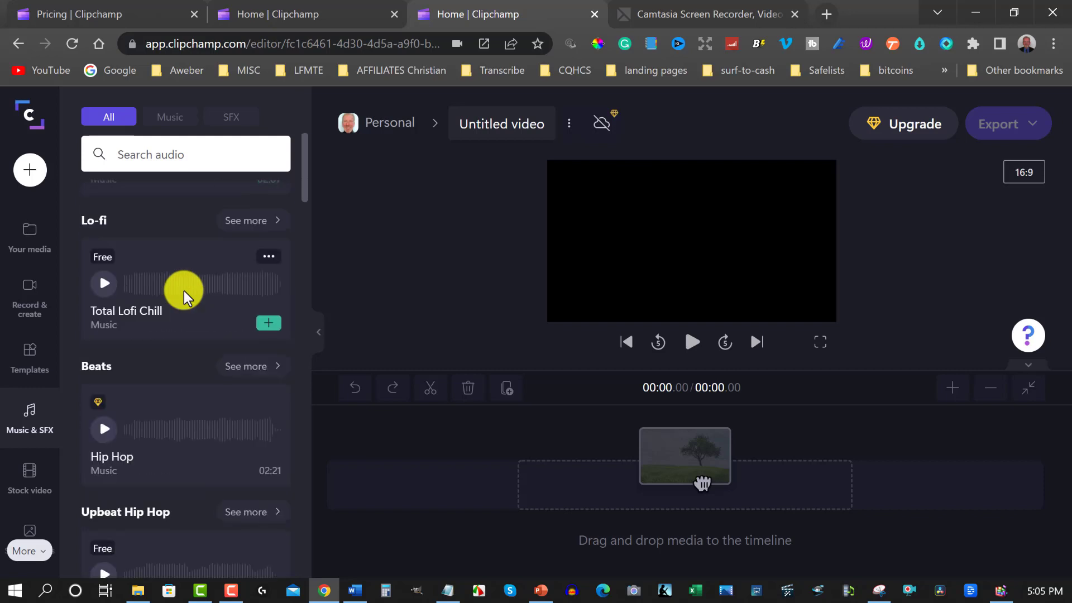
scroll(184, 288, "down", 2)
mouse_move(99, 268)
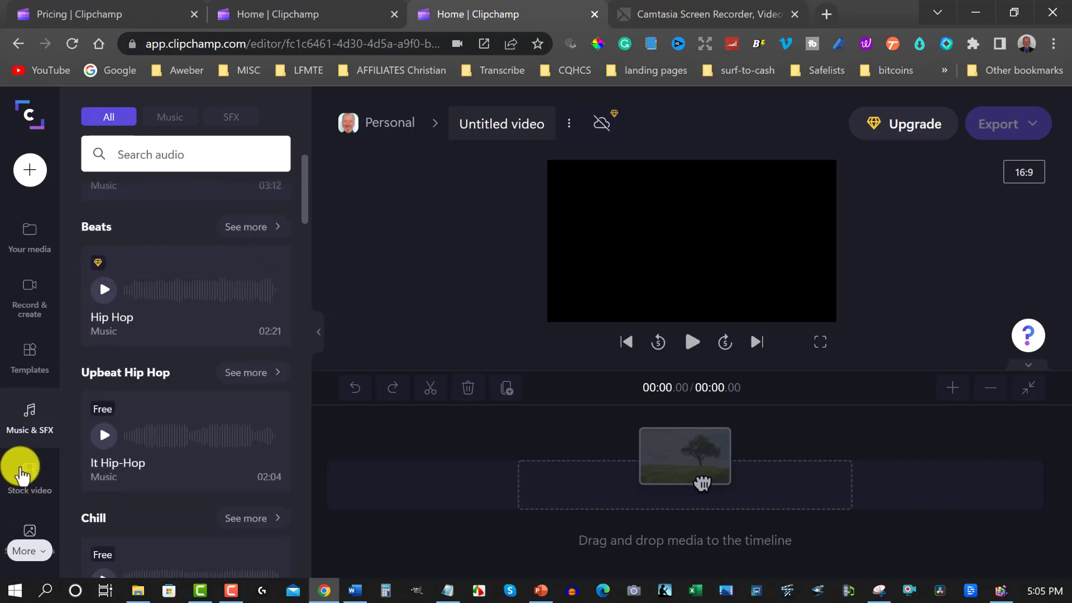
Browse stock video categories like Backgrounds, Subscribe panels, People and Breaking news, and reveal more sections.
left_click(28, 475)
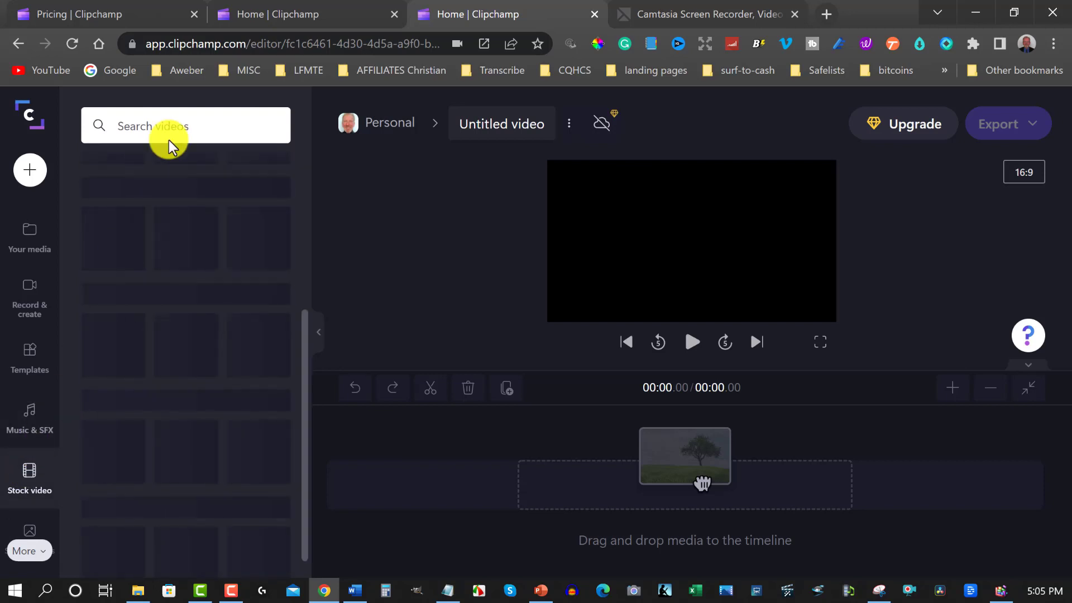
scroll(225, 212, "up", 8)
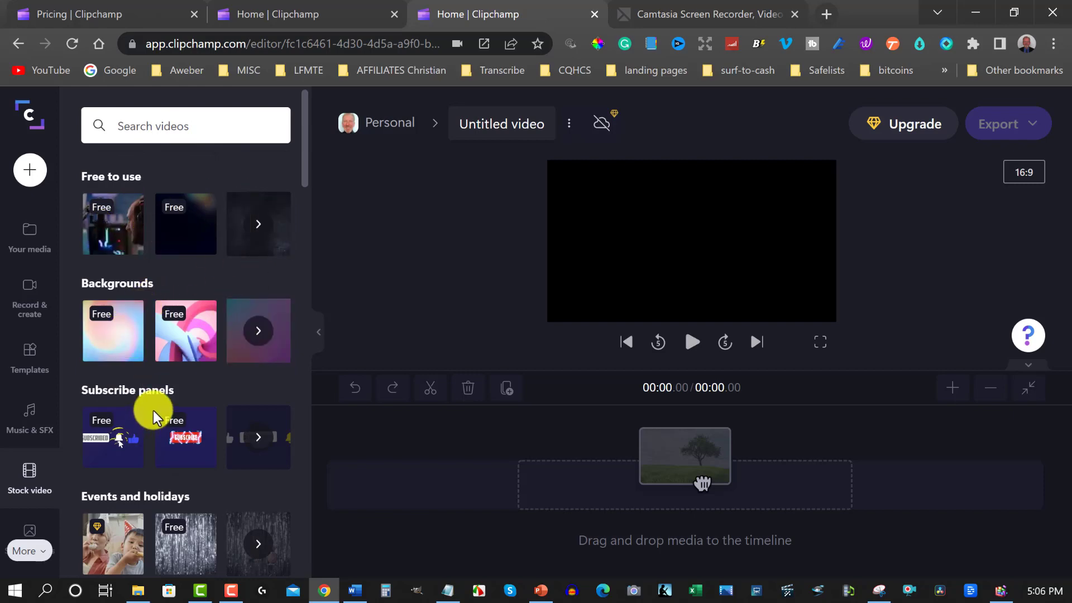
scroll(148, 412, "down", 2)
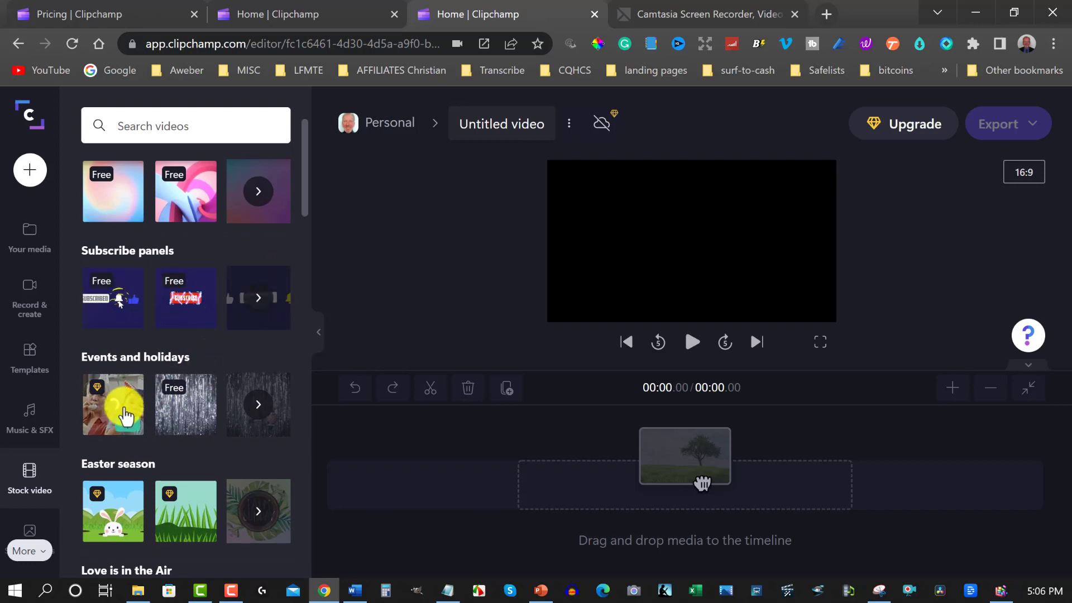
scroll(122, 411, "down", 2)
scroll(132, 372, "down", 2)
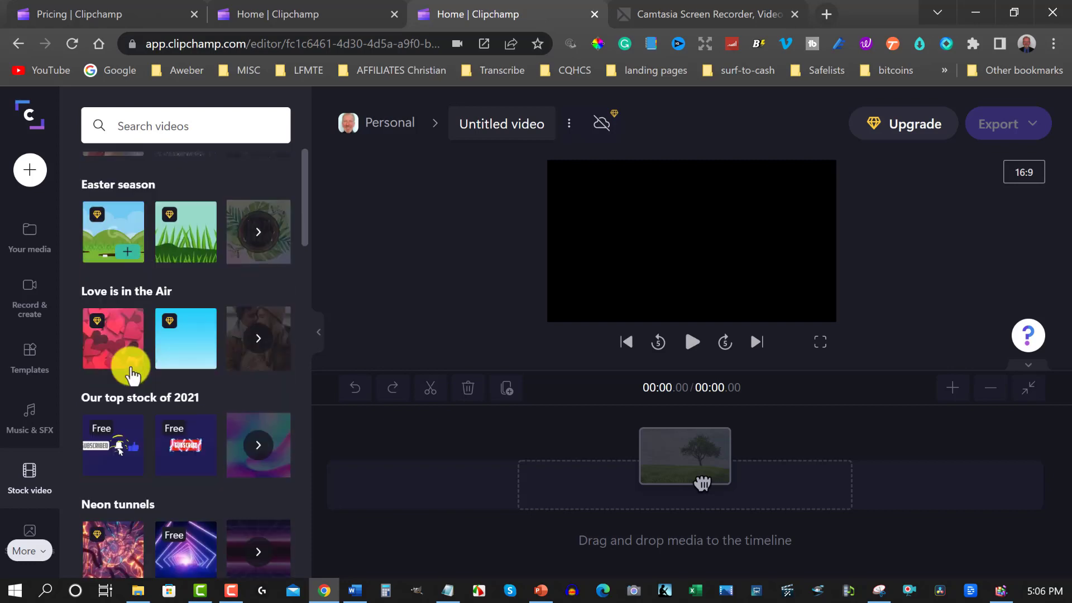
scroll(131, 369, "down", 5)
scroll(131, 373, "down", 1)
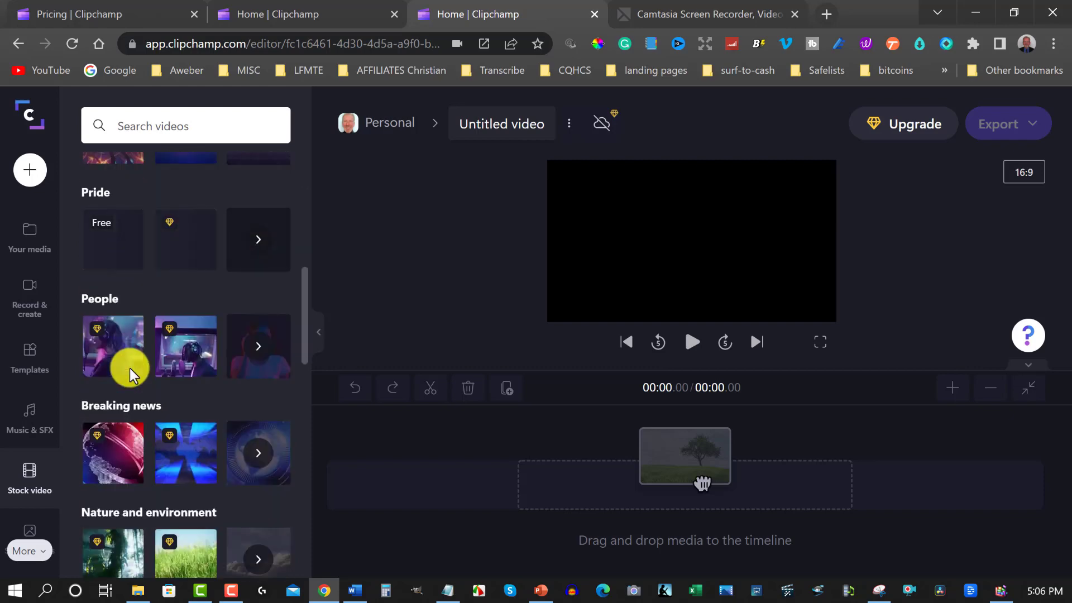
left_click(27, 552)
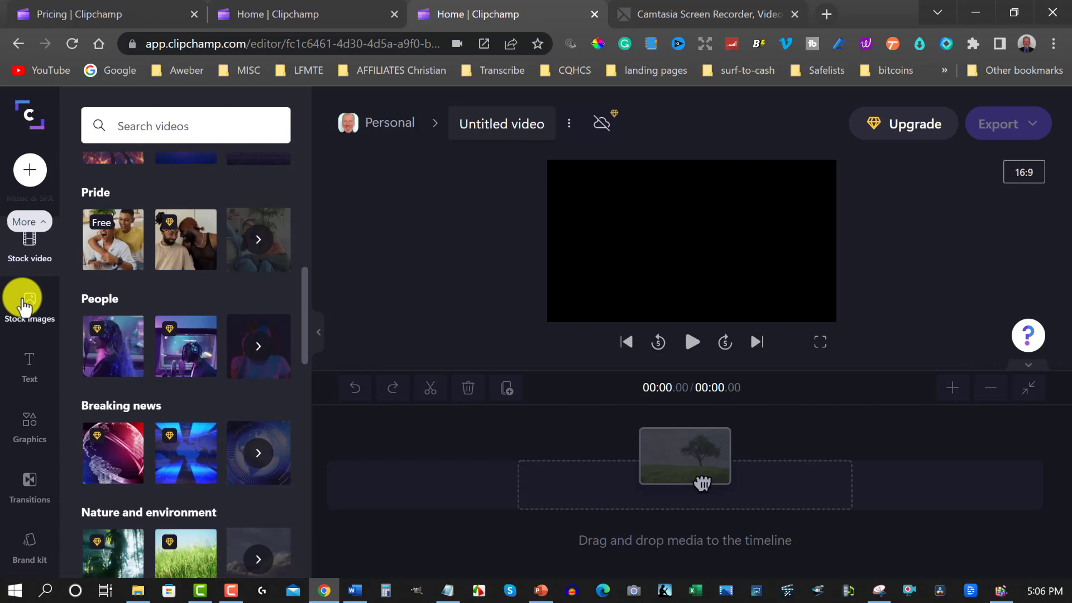
Look at stock images, then preview the Text library's title styles such as Quote and Meme.
left_click(28, 310)
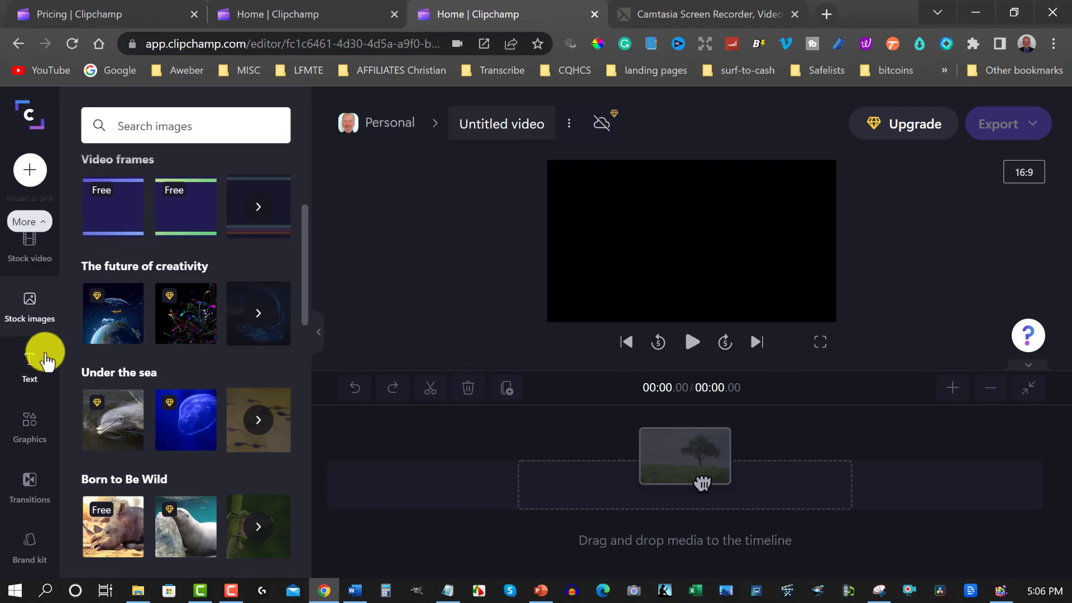
left_click(27, 362)
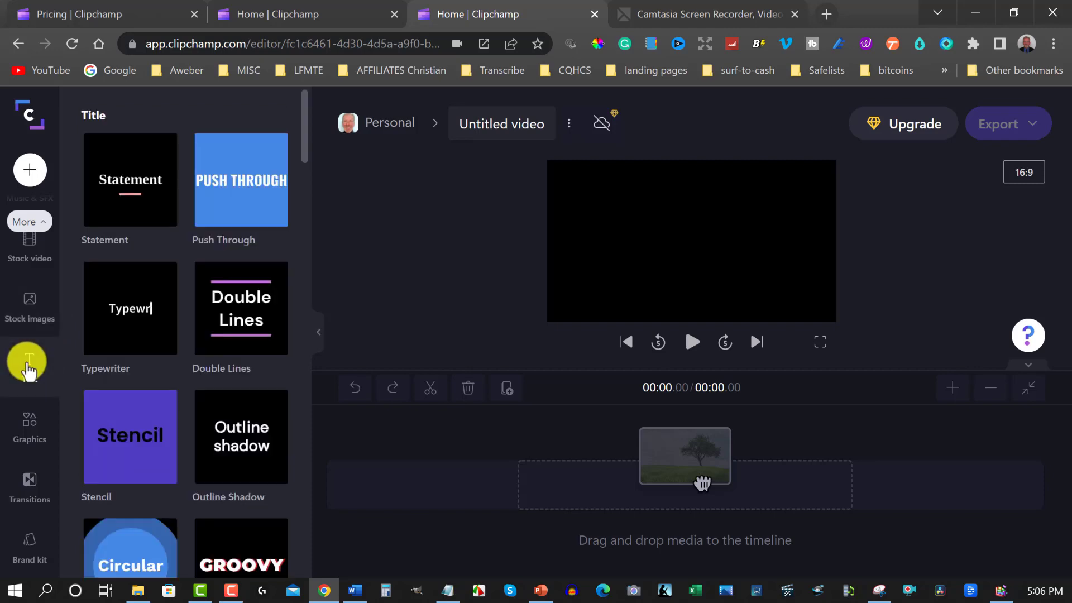
mouse_move(132, 184)
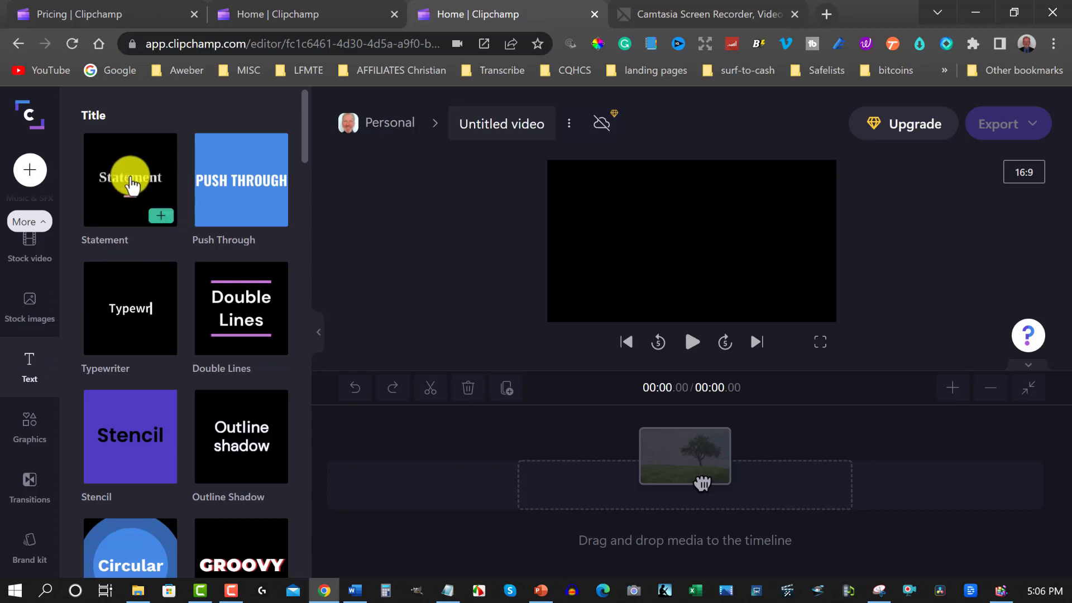
mouse_move(242, 172)
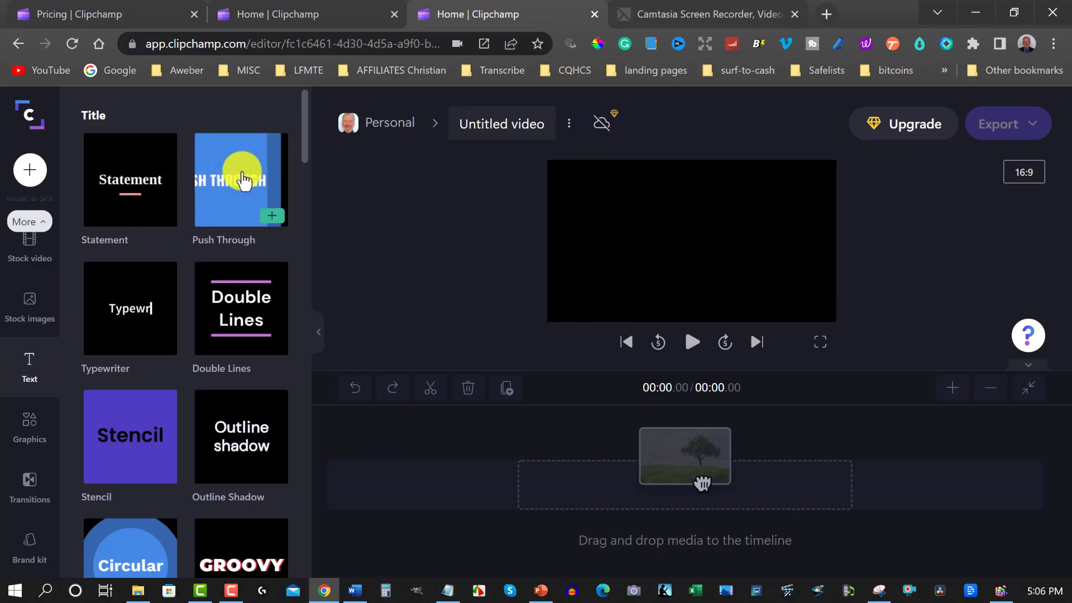
mouse_move(243, 326)
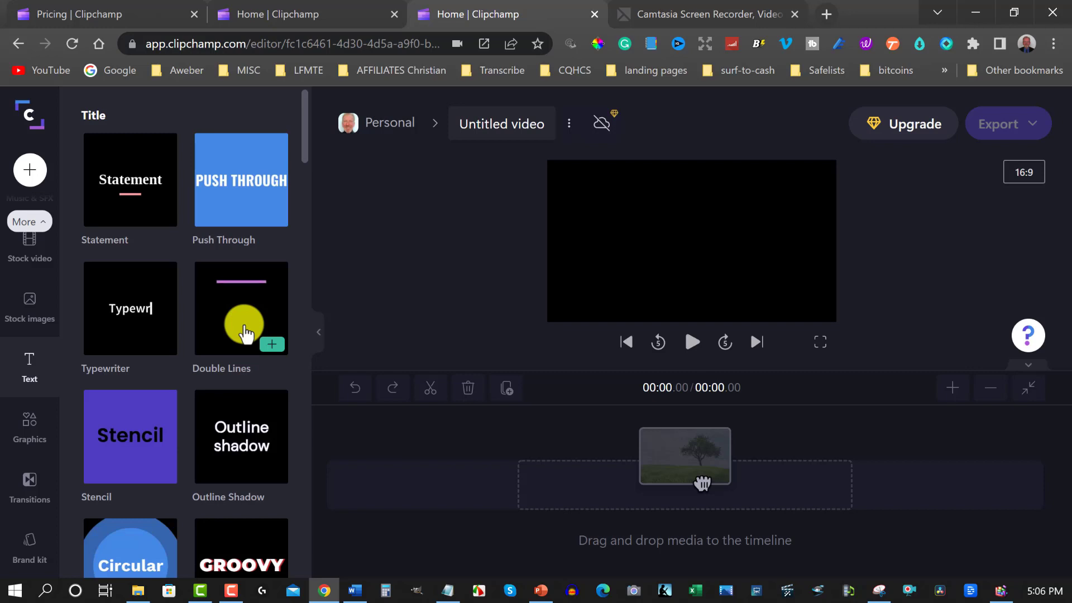
mouse_move(123, 315)
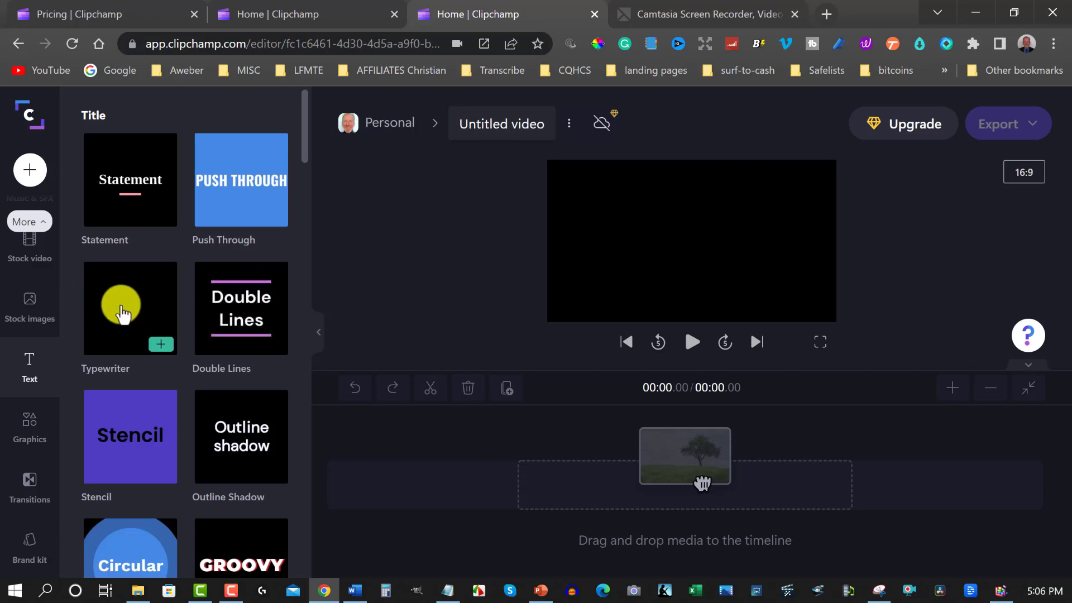
Scroll further through the title styles, including SALE and Countdown Timer.
mouse_move(128, 446)
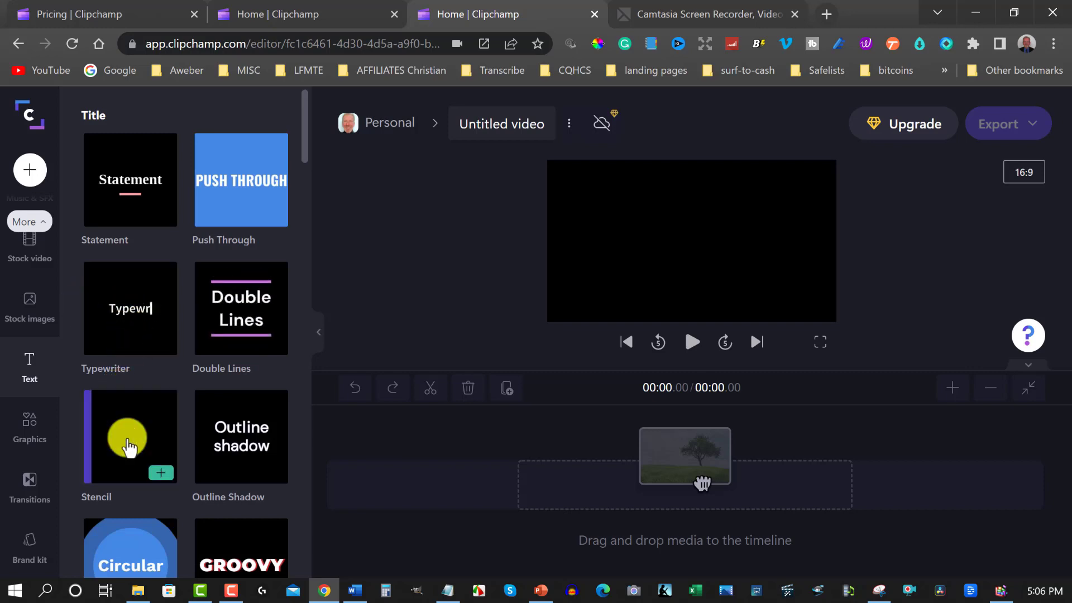
scroll(247, 399, "down", 5)
mouse_move(241, 397)
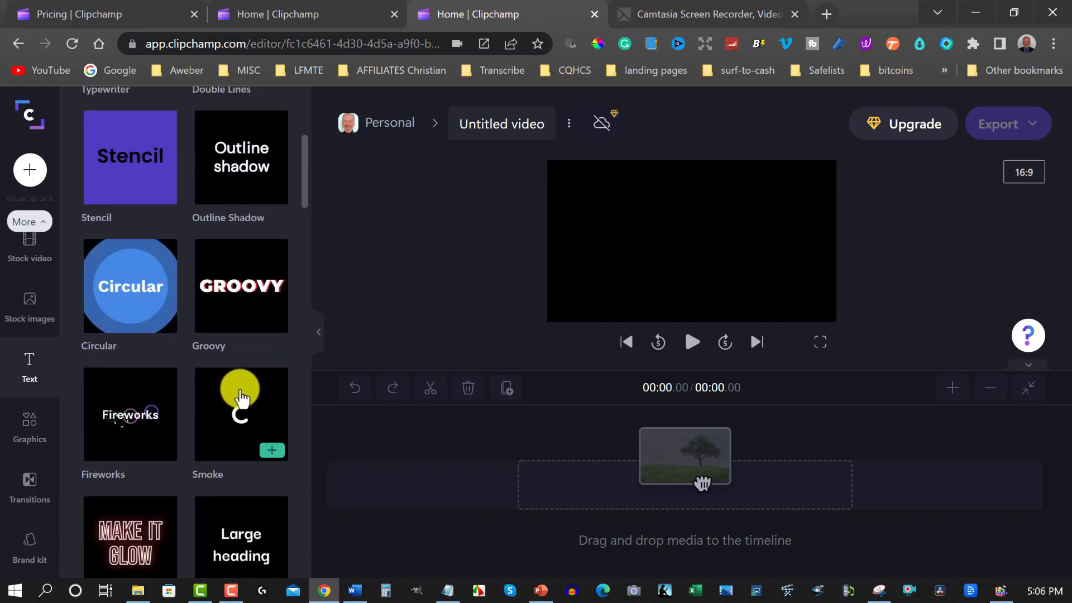
scroll(241, 398, "down", 10)
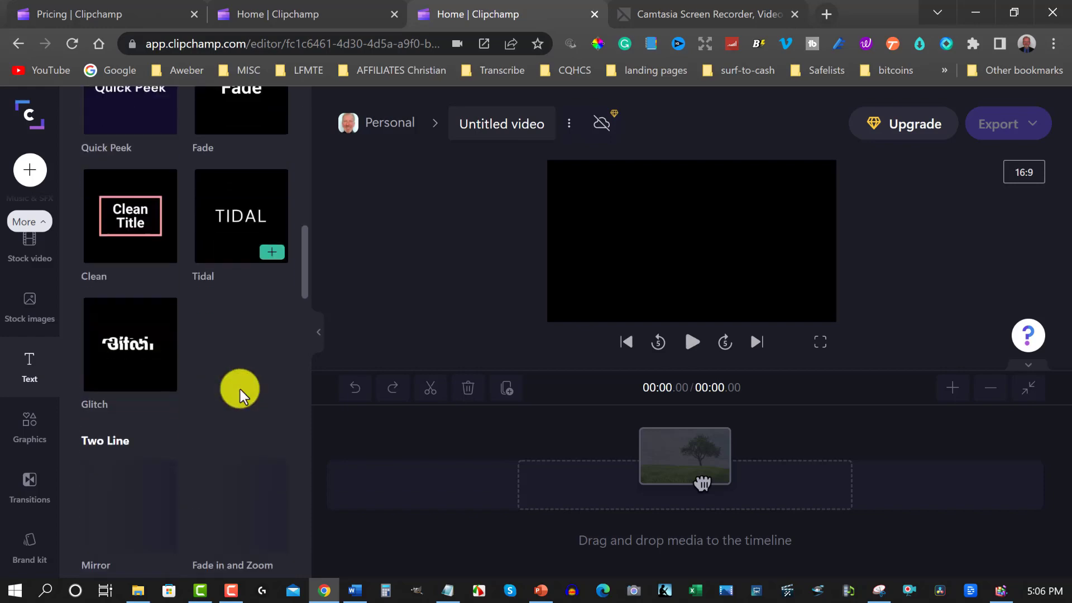
scroll(241, 393, "down", 2)
scroll(242, 397, "down", 3)
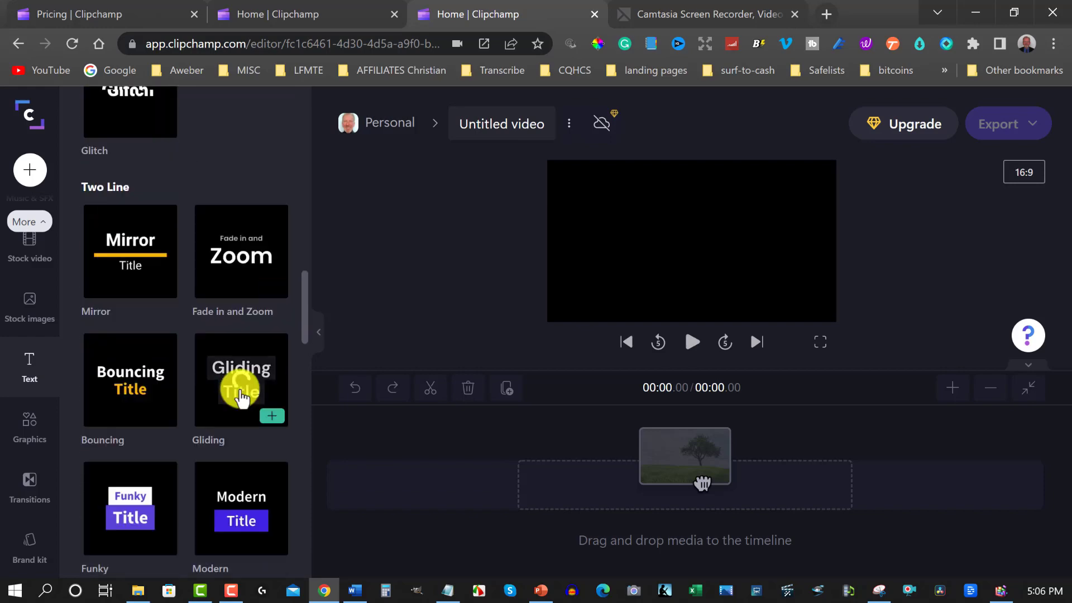
scroll(241, 398, "down", 3)
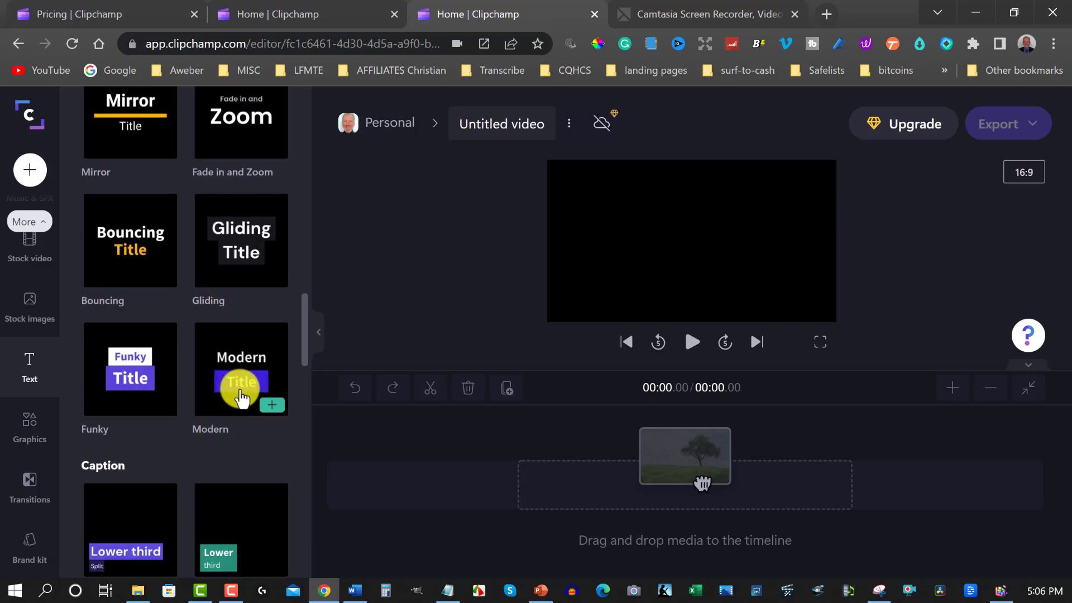
scroll(234, 399, "down", 6)
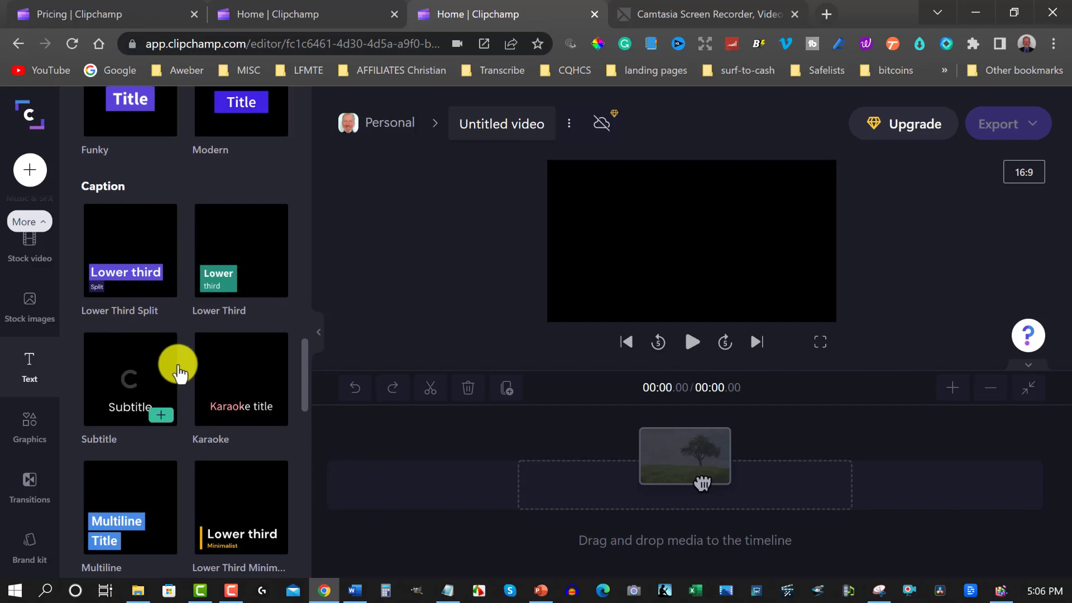
scroll(178, 364, "down", 9)
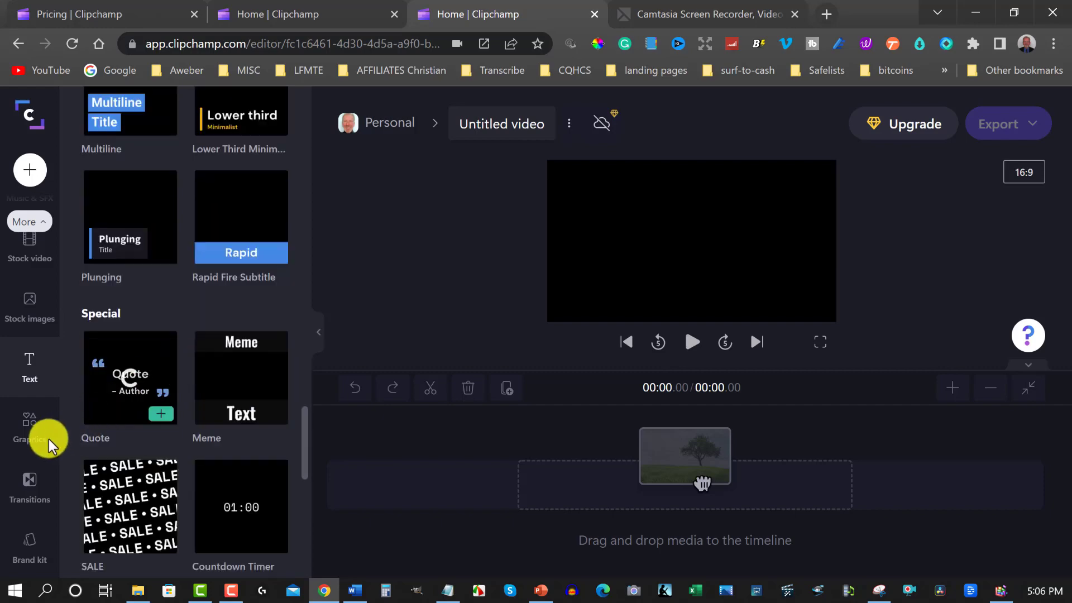
Browse Clipchamp's graphics library, then scroll through its collection of transitions.
left_click(29, 426)
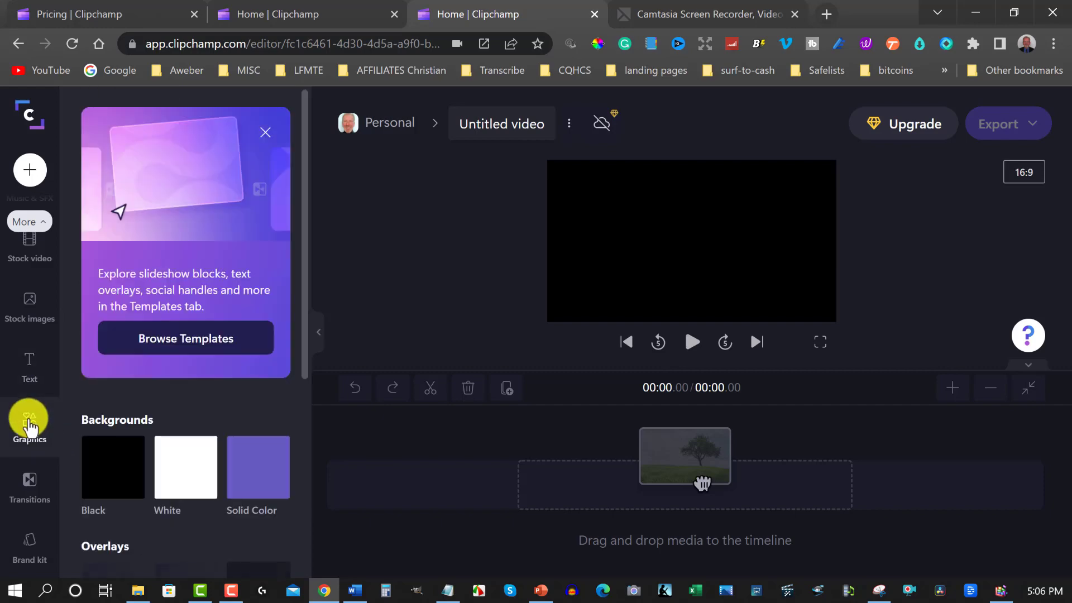
scroll(235, 323, "down", 3)
scroll(237, 330, "down", 4)
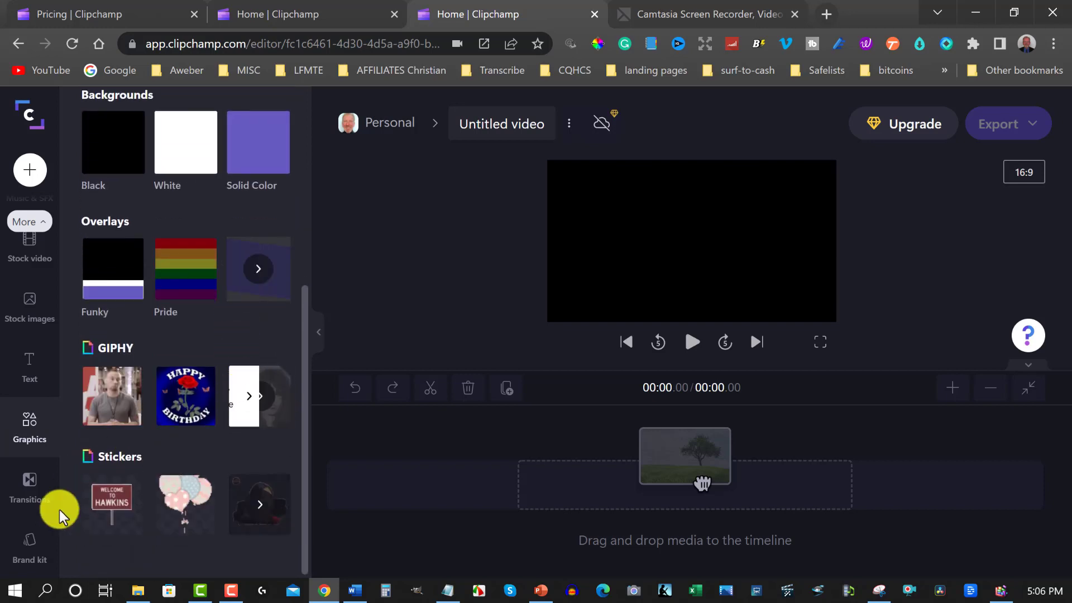
left_click(30, 481)
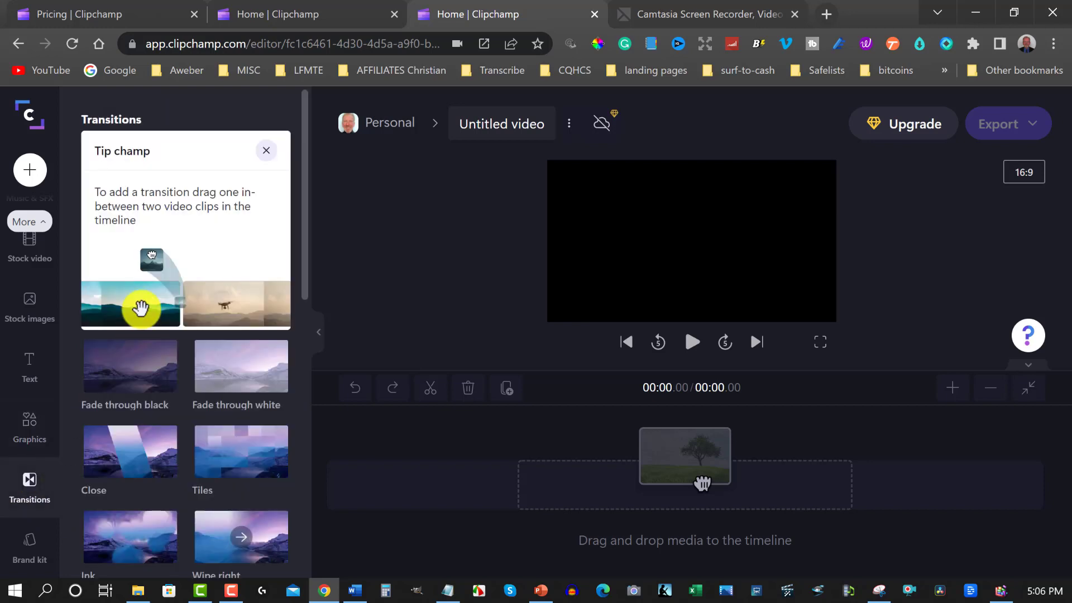
scroll(192, 291, "down", 2)
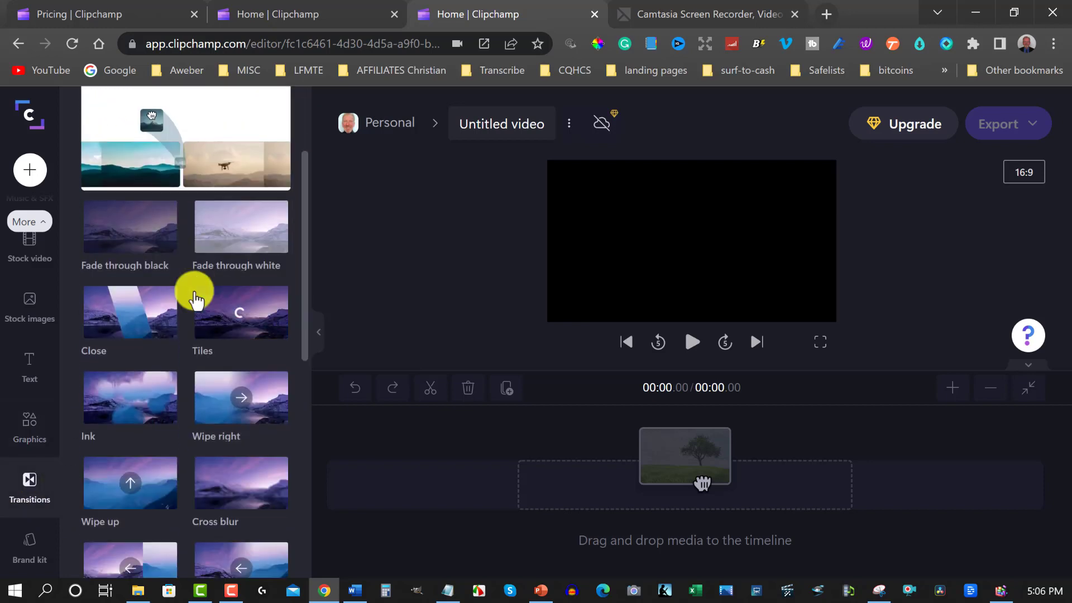
scroll(195, 296, "down", 7)
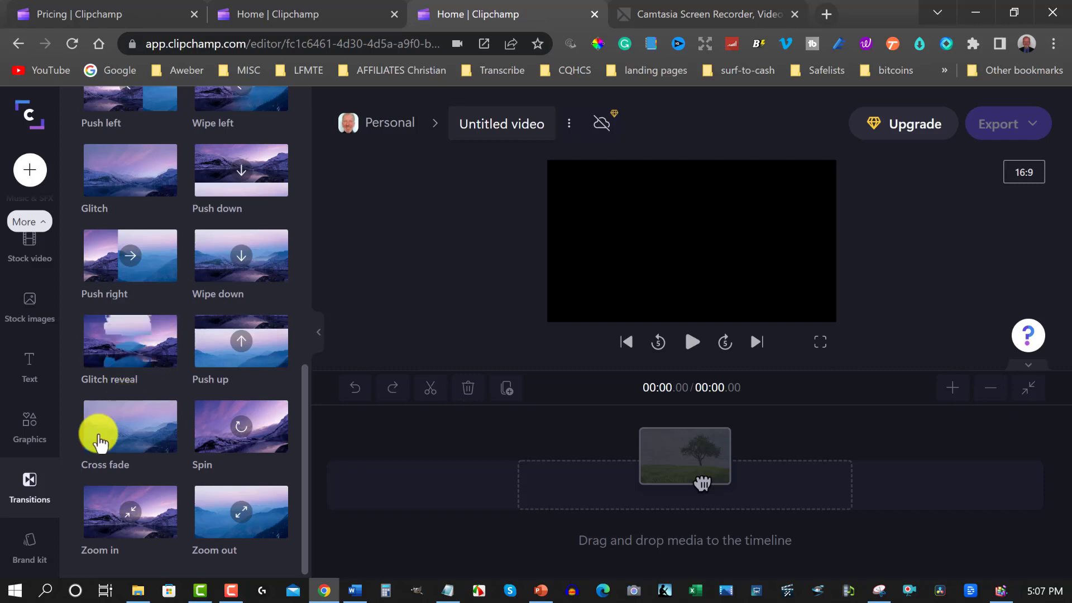
Review the Brand kit features, then view Your media and the Record & create options.
left_click(29, 541)
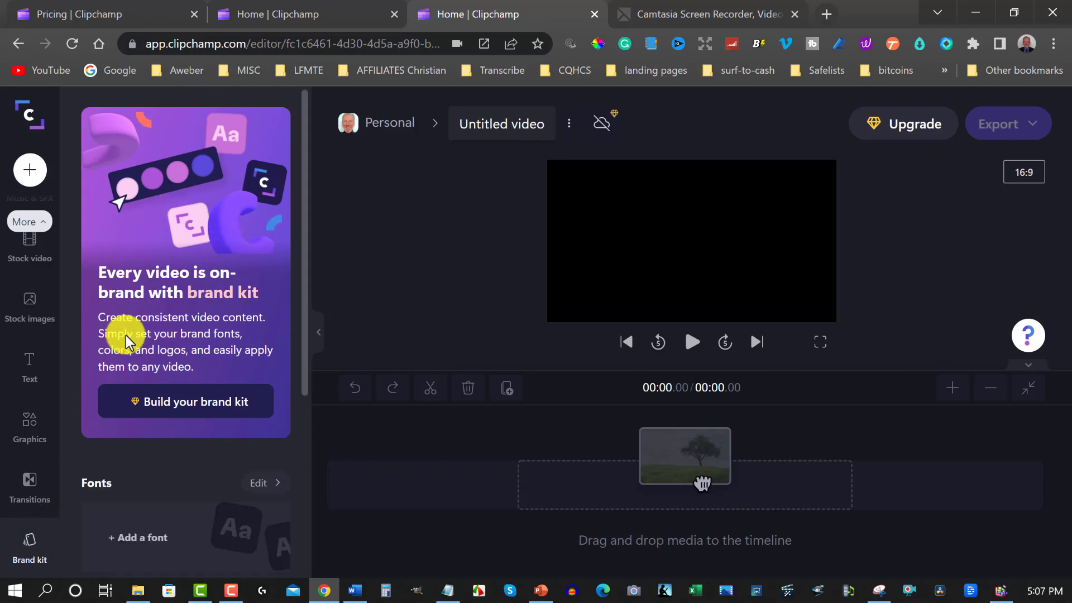
scroll(159, 321, "down", 5)
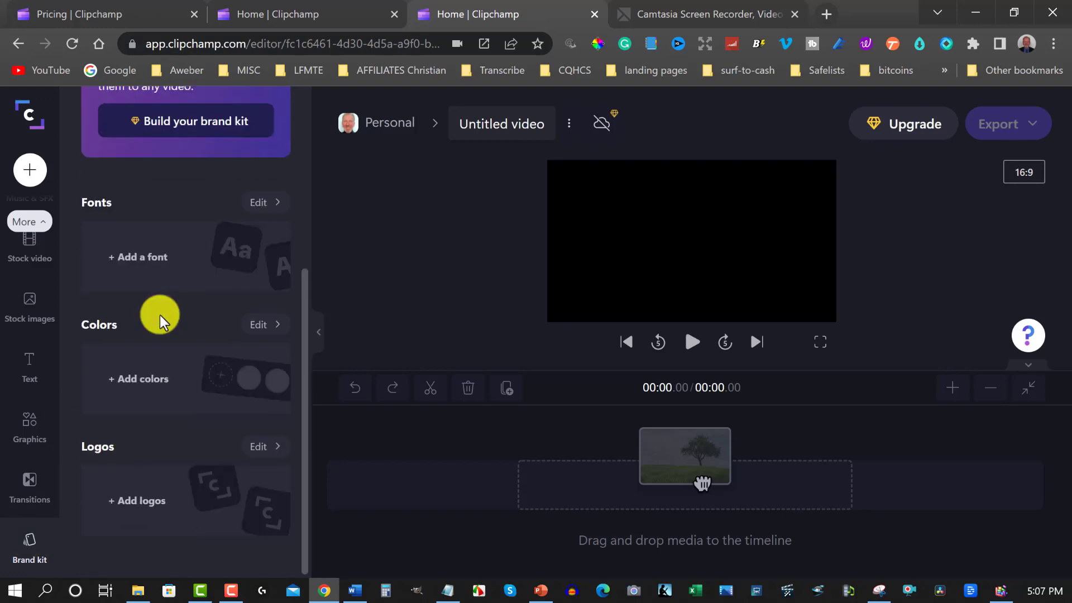
scroll(161, 322, "up", 5)
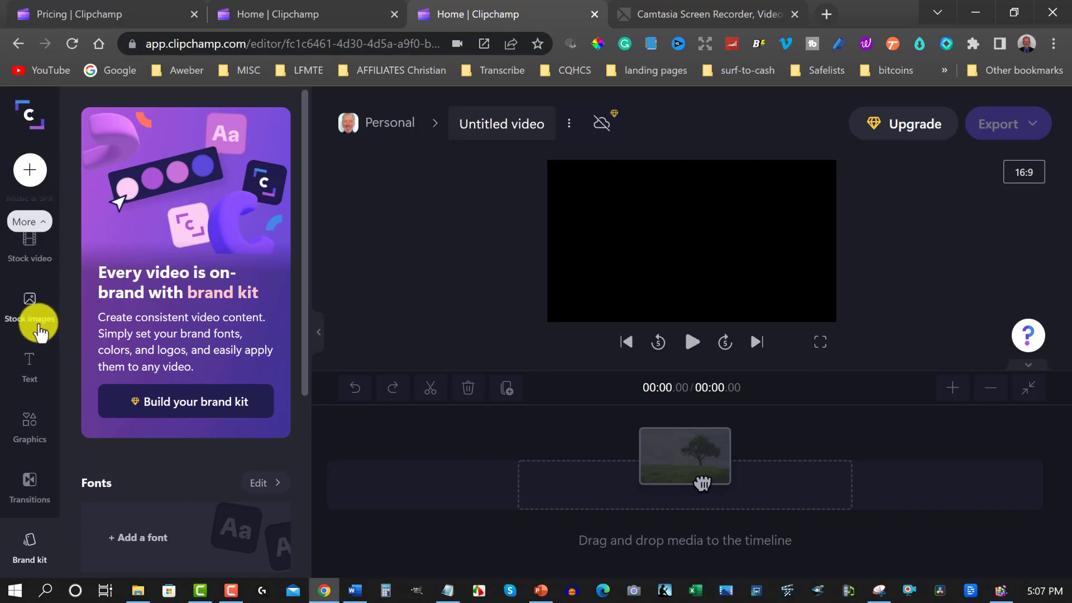
scroll(39, 334, "up", 3)
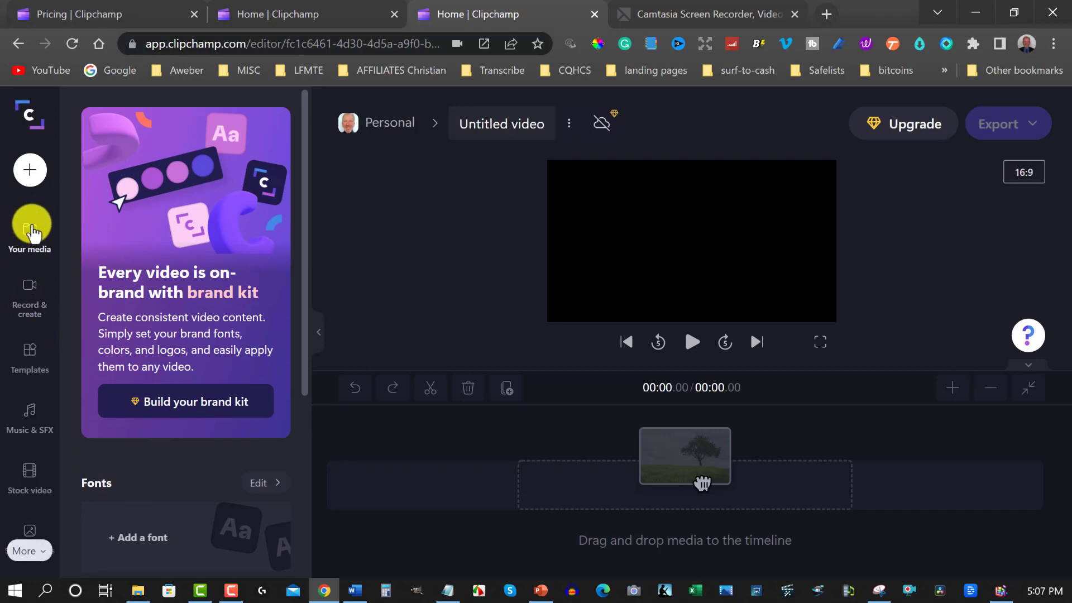
left_click(32, 232)
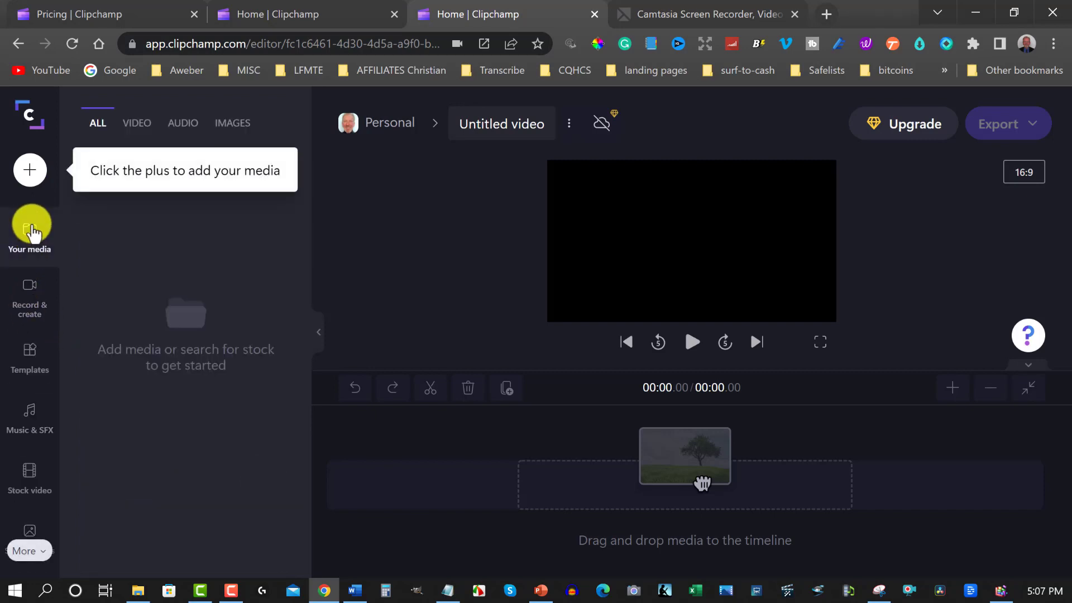
left_click(32, 294)
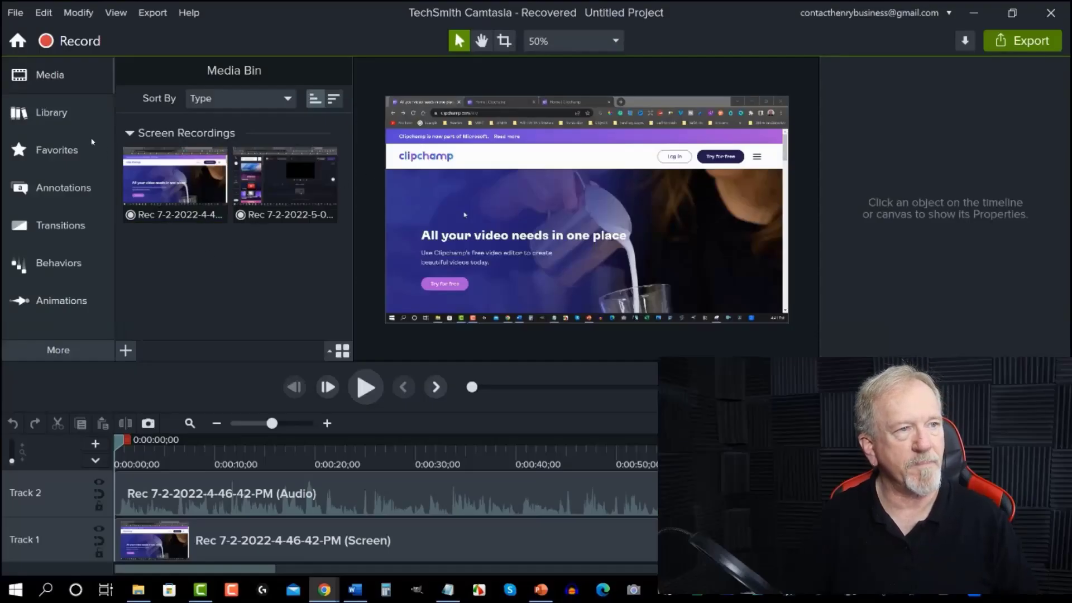
Switch Camtasia's Library to Camtasia 2022 and browse its folders from Audio to UI Kit.
left_click(51, 111)
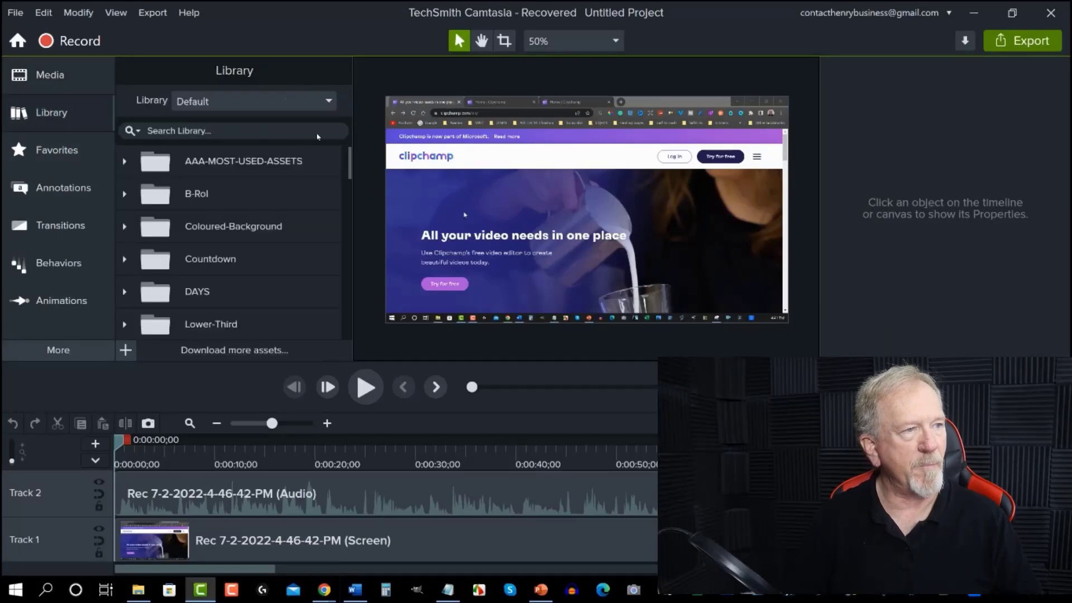
left_click(215, 102)
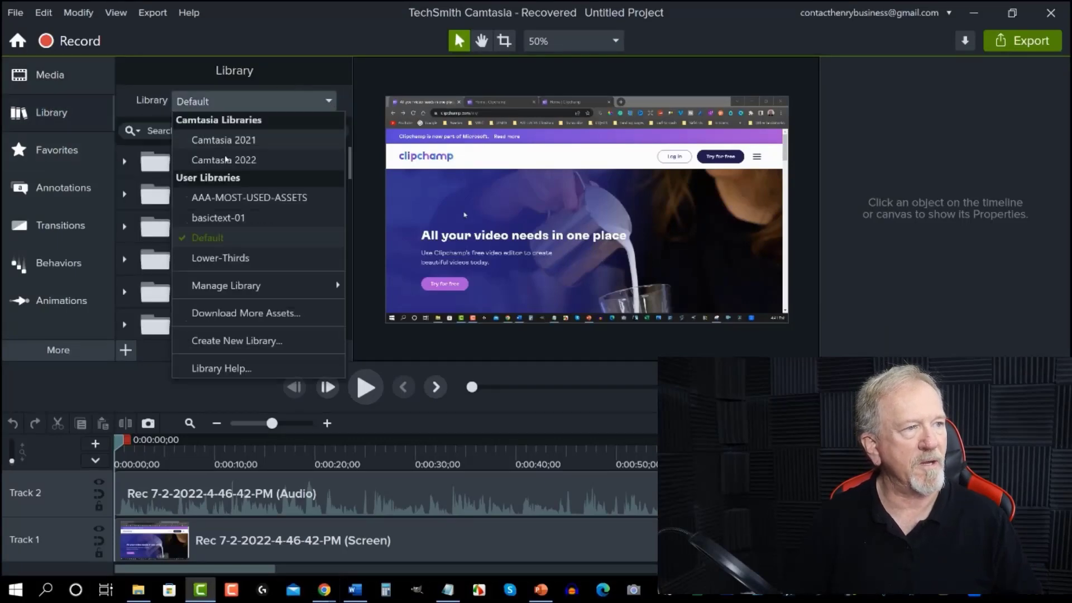
left_click(225, 160)
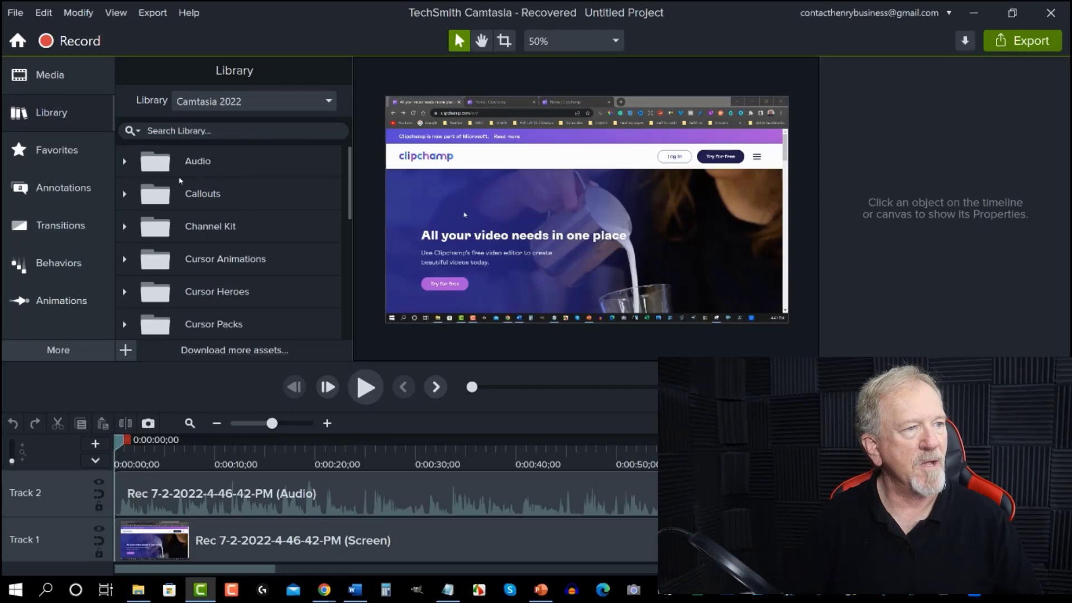
scroll(207, 169, "down", 4)
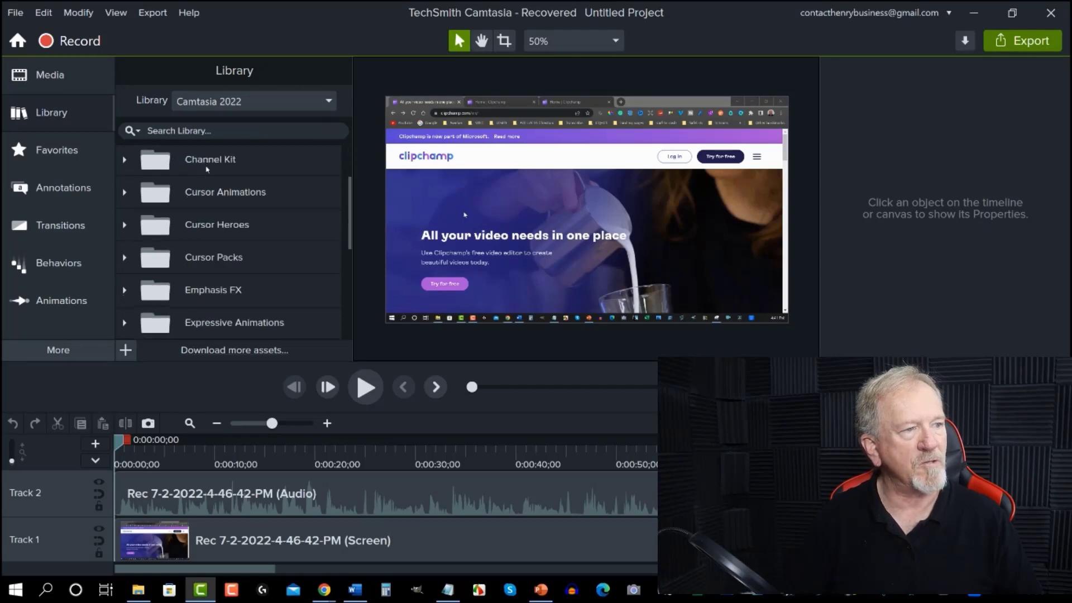
scroll(207, 169, "down", 3)
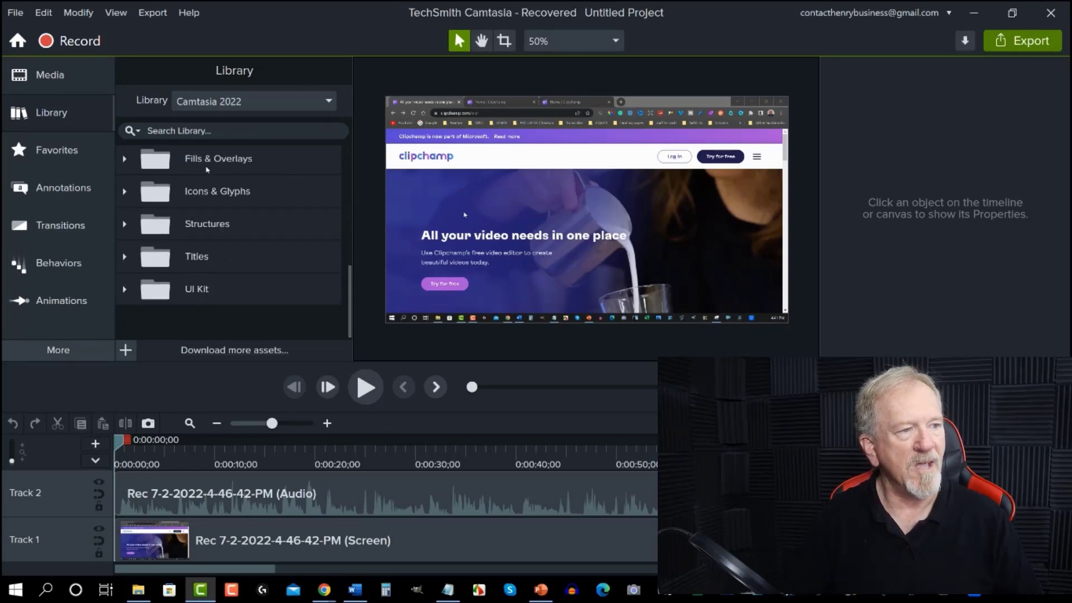
scroll(206, 169, "up", 5)
scroll(207, 169, "up", 2)
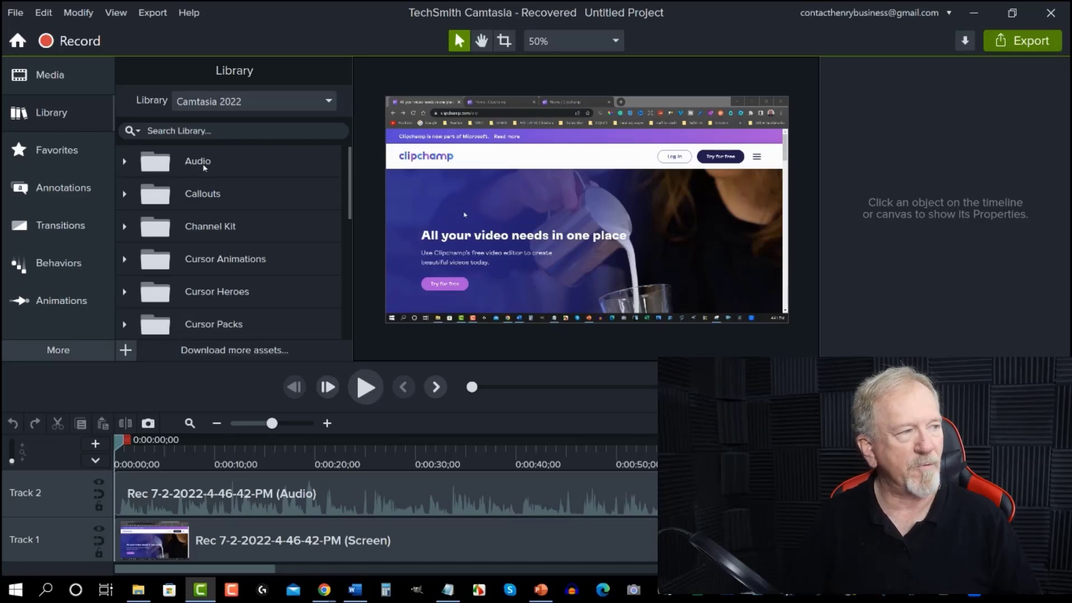
scroll(204, 168, "down", 8)
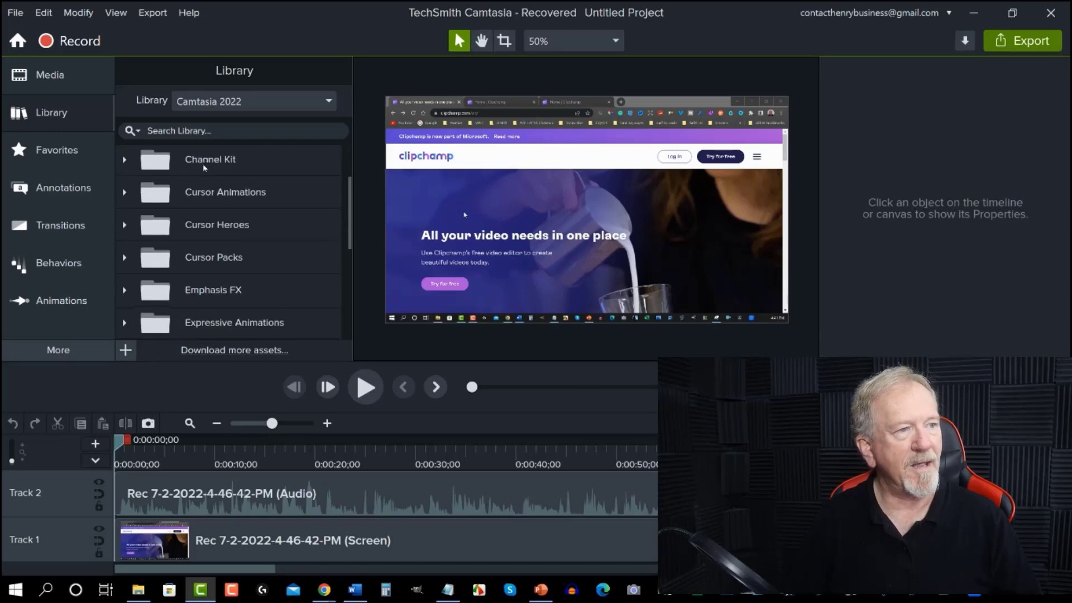
scroll(204, 167, "up", 8)
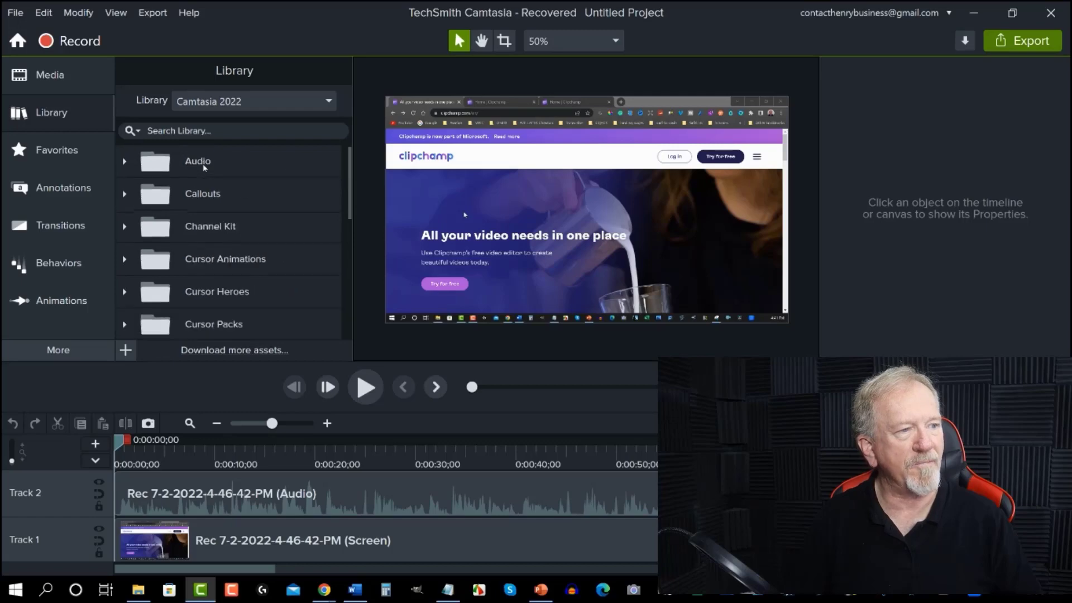
scroll(205, 169, "down", 2)
scroll(204, 168, "up", 2)
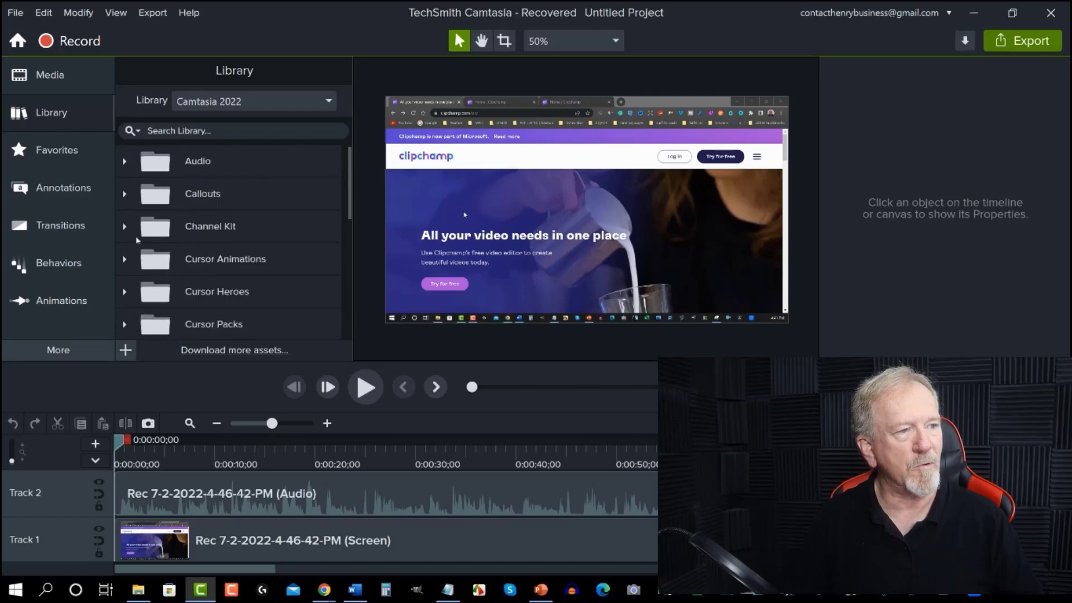
scroll(184, 197, "down", 8)
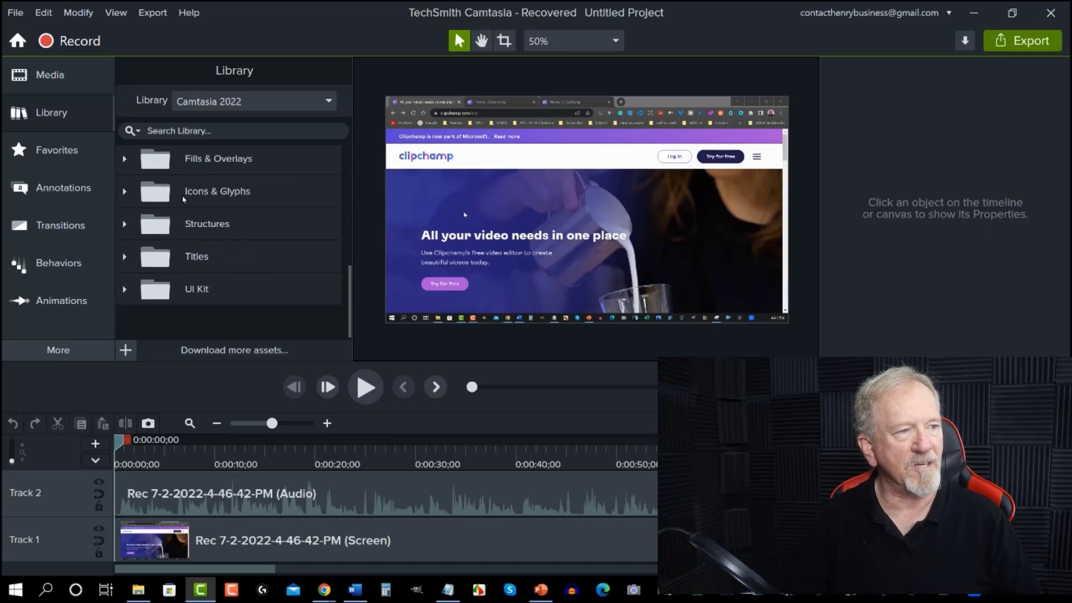
scroll(198, 275, "up", 8)
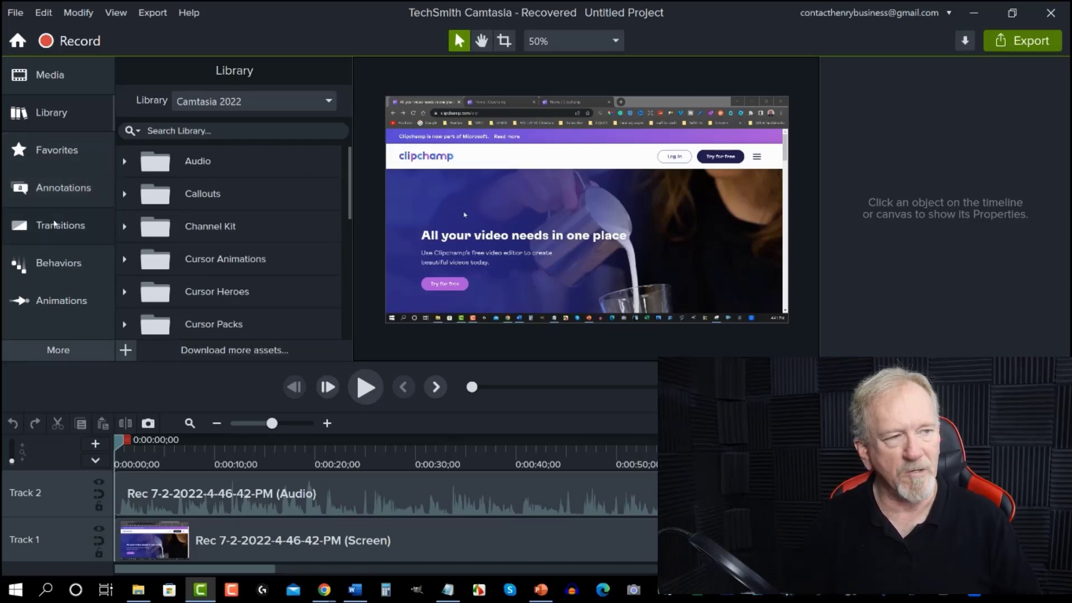
Preview the Arrows Solid transition in Camtasia, then scroll through effects like Glitch and Glow.
left_click(54, 220)
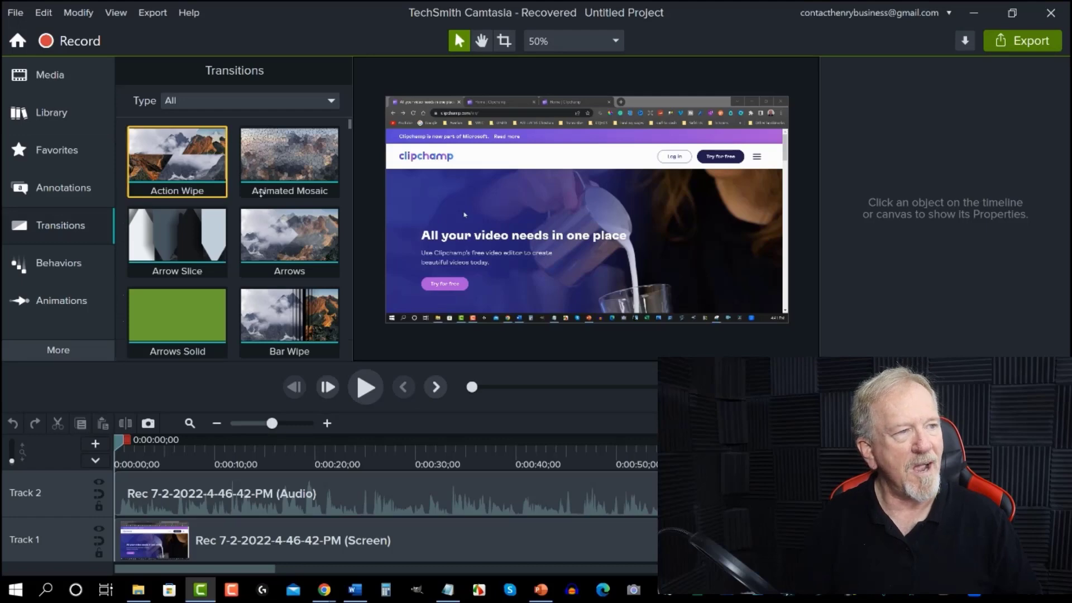
scroll(261, 193, "down", 1)
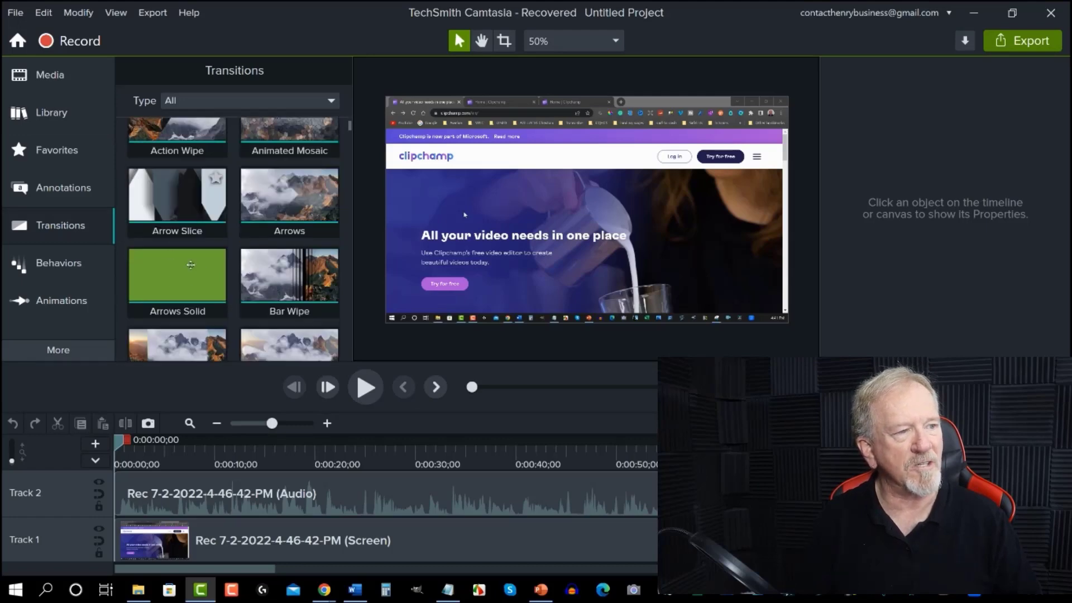
left_click(157, 297)
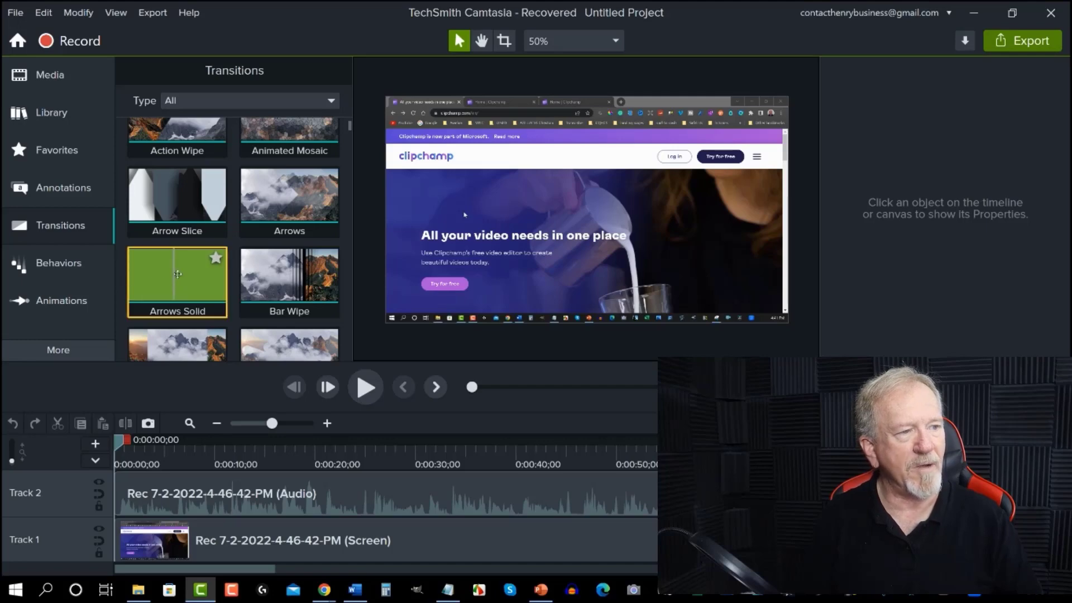
scroll(265, 255, "down", 3)
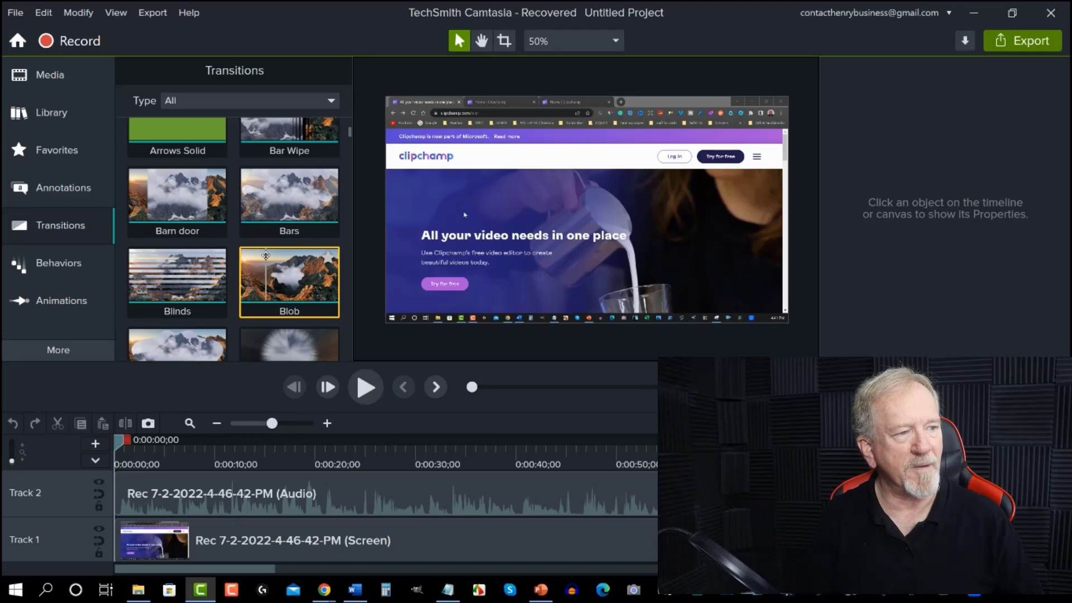
scroll(266, 255, "down", 1)
scroll(265, 255, "down", 1)
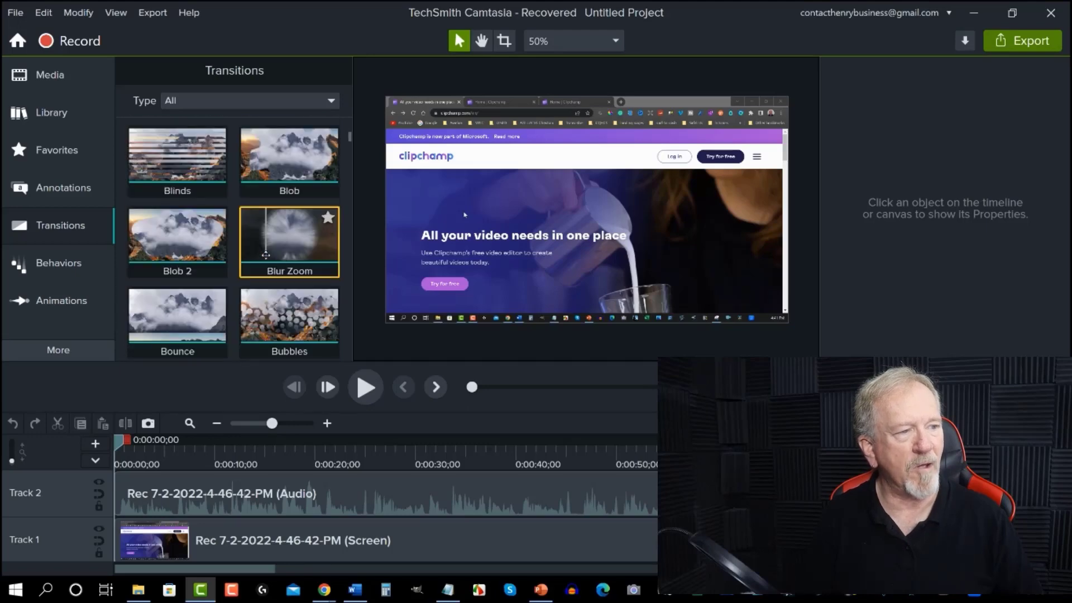
scroll(266, 255, "down", 3)
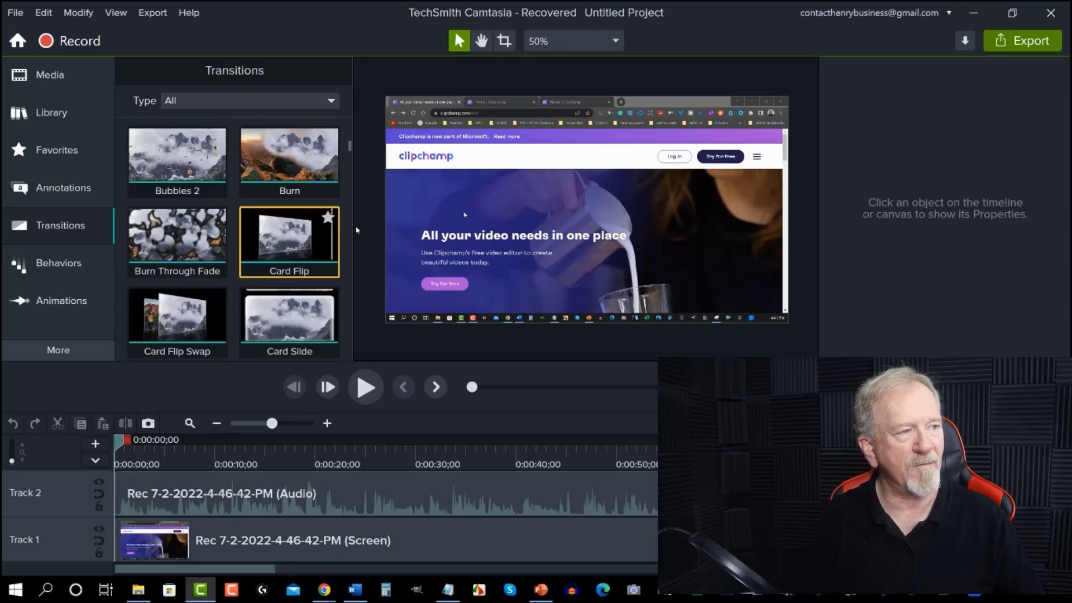
scroll(348, 205, "down", 3)
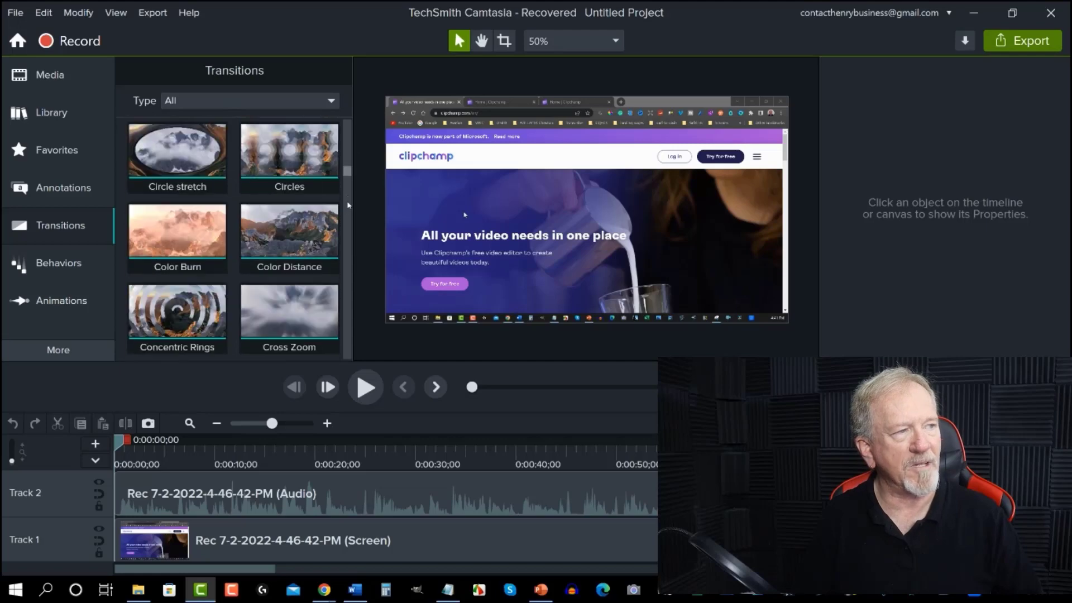
scroll(348, 204, "down", 15)
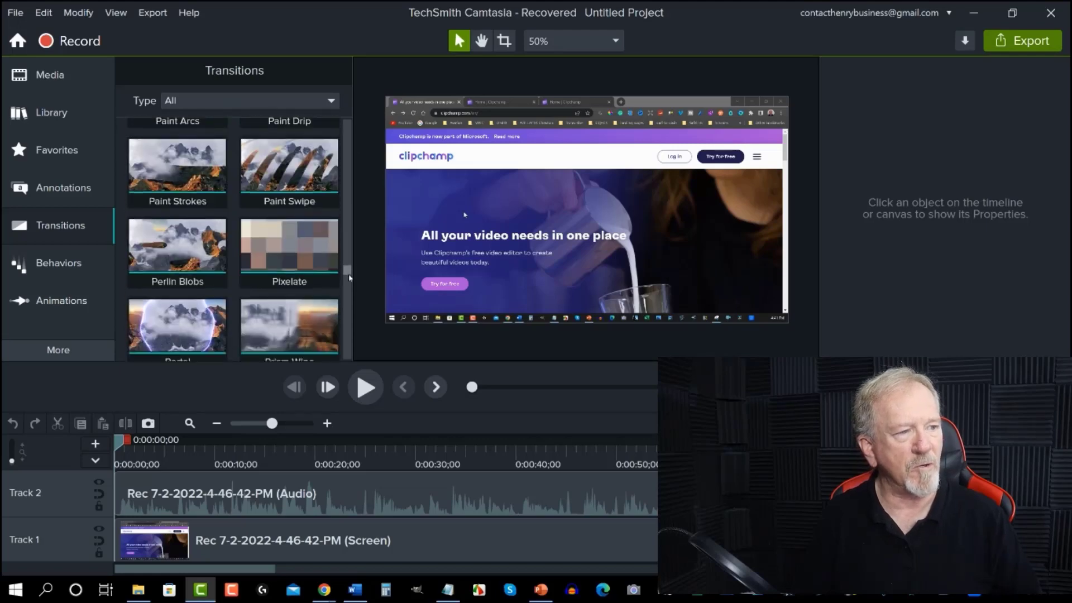
scroll(349, 278, "down", 3)
left_click_drag(351, 272, 349, 218)
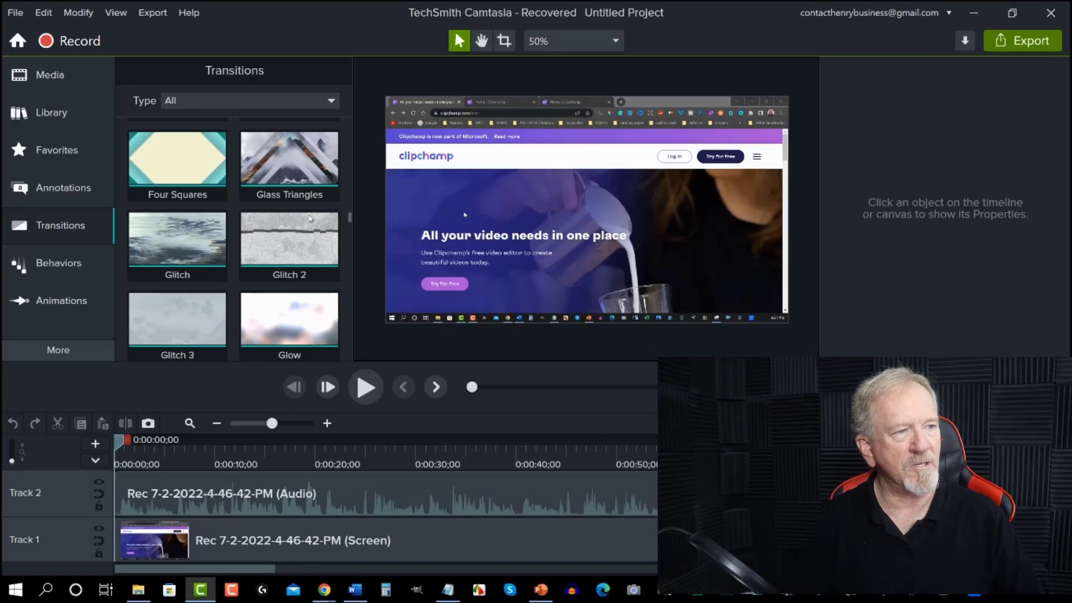
mouse_move(141, 240)
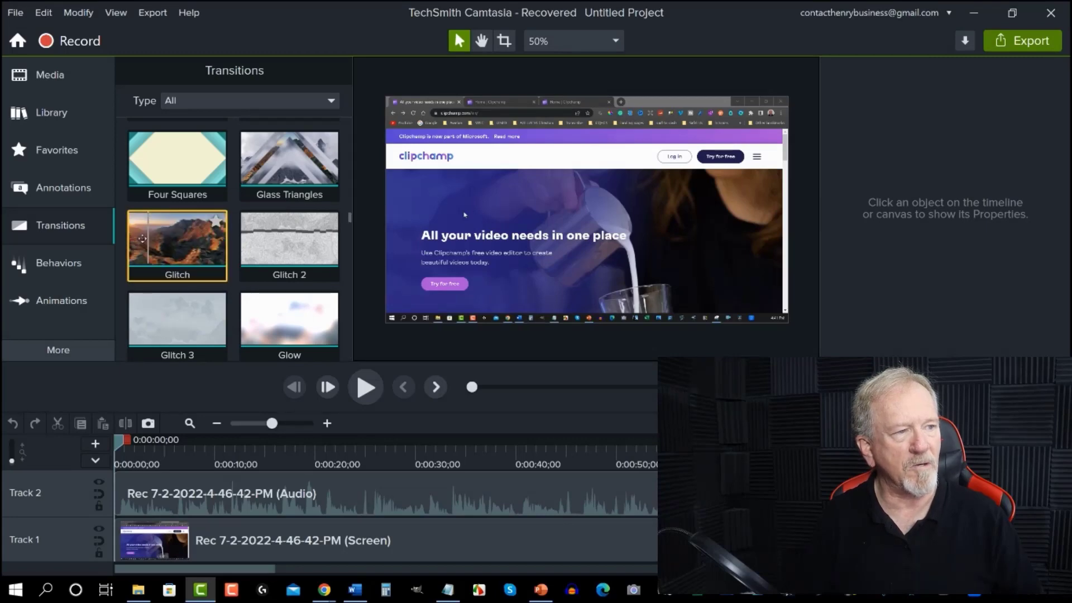